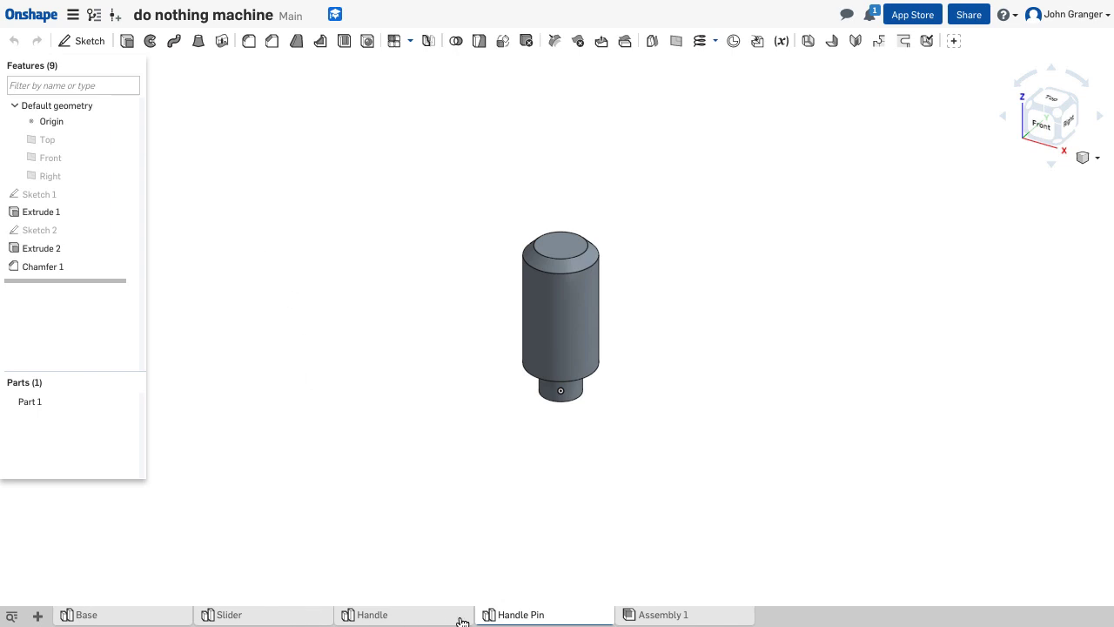
Step: Create a new Part Studio and start a sketch on the Front plane, viewed normal and zoomed in
click(38, 615)
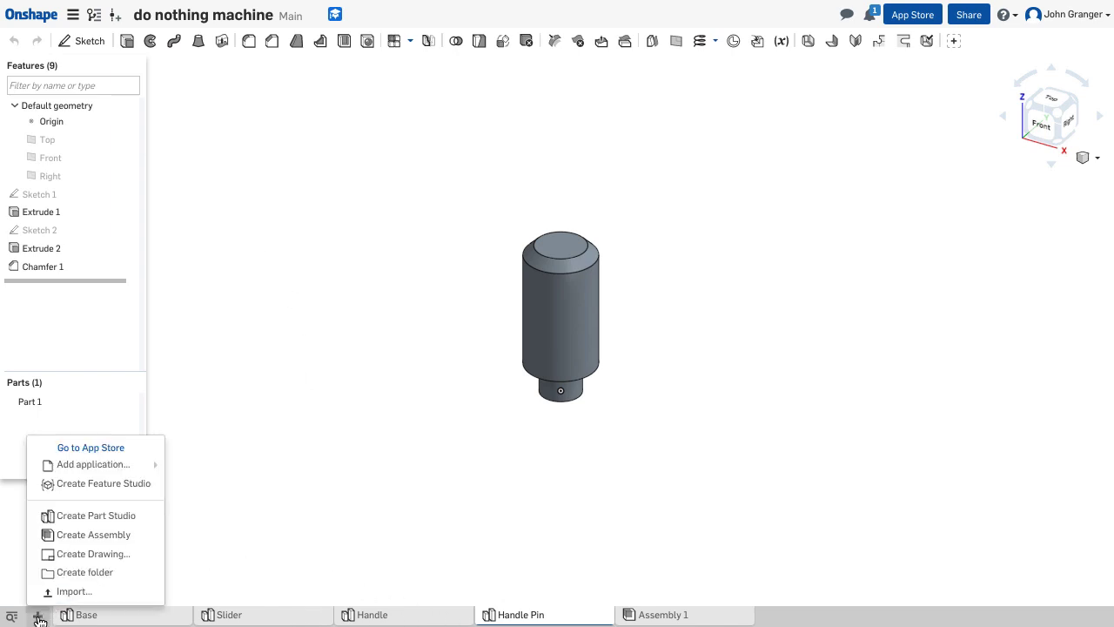
click(77, 517)
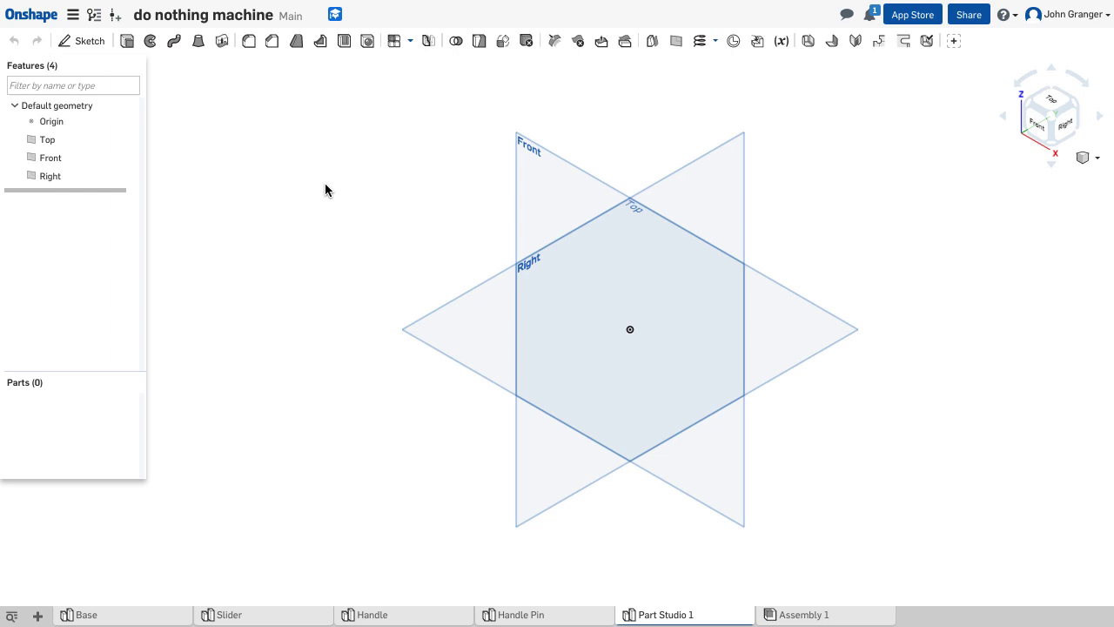
click(91, 42)
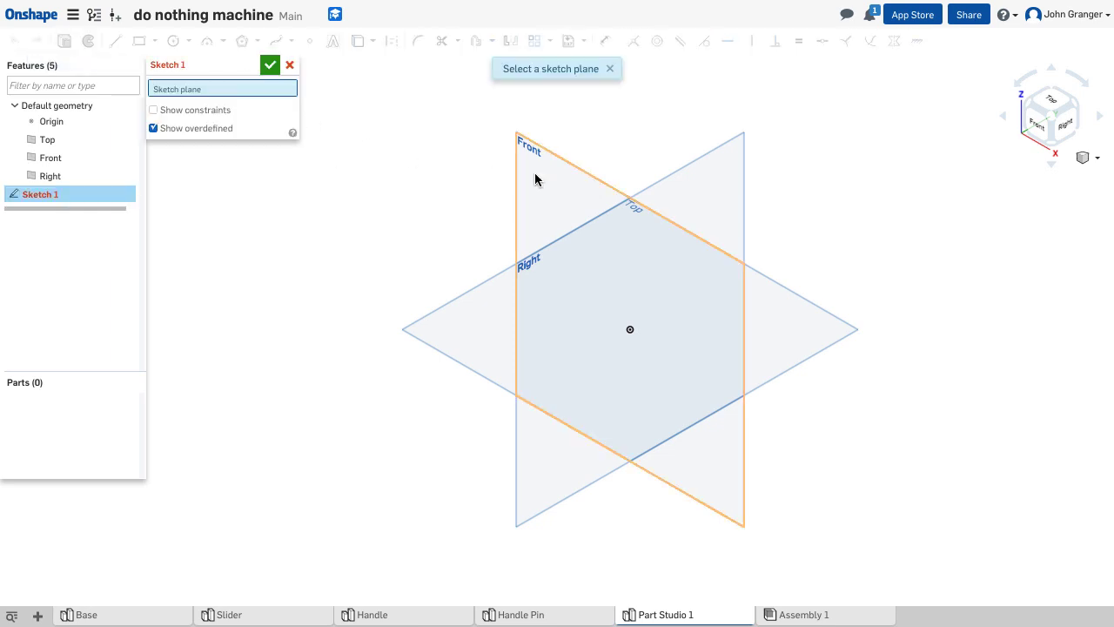
click(543, 181)
right_click(224, 212)
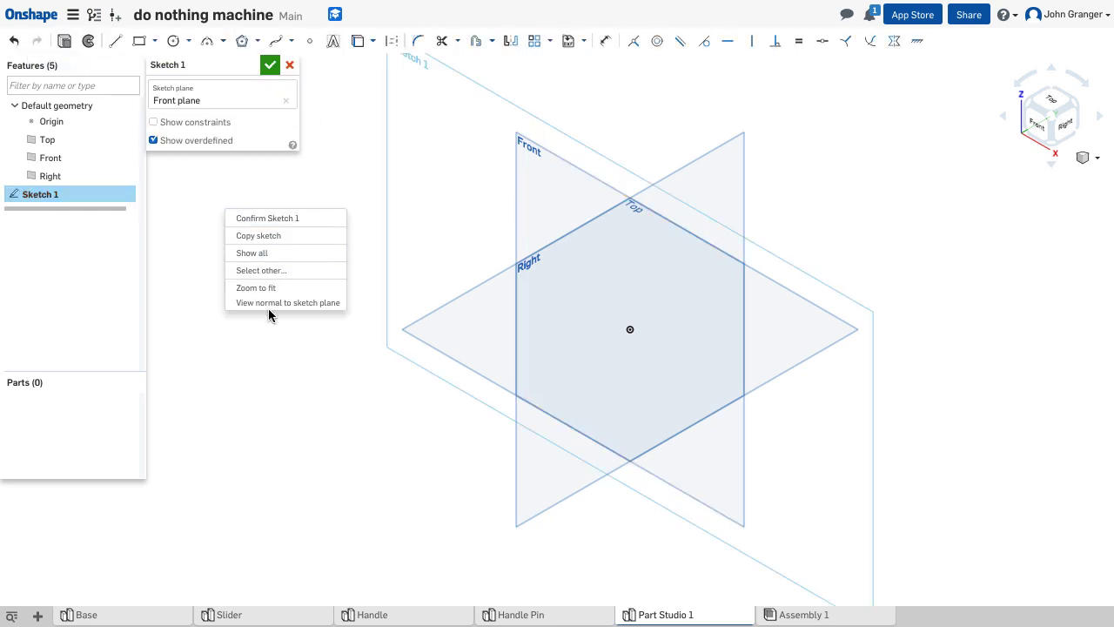
click(261, 303)
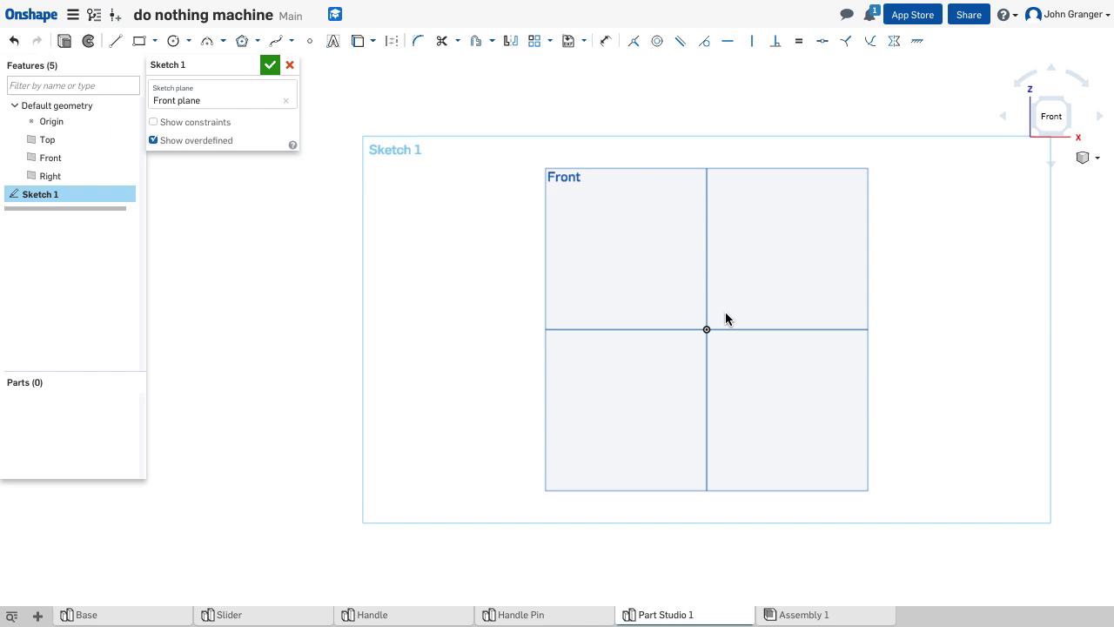
scroll(725, 319, up, 5)
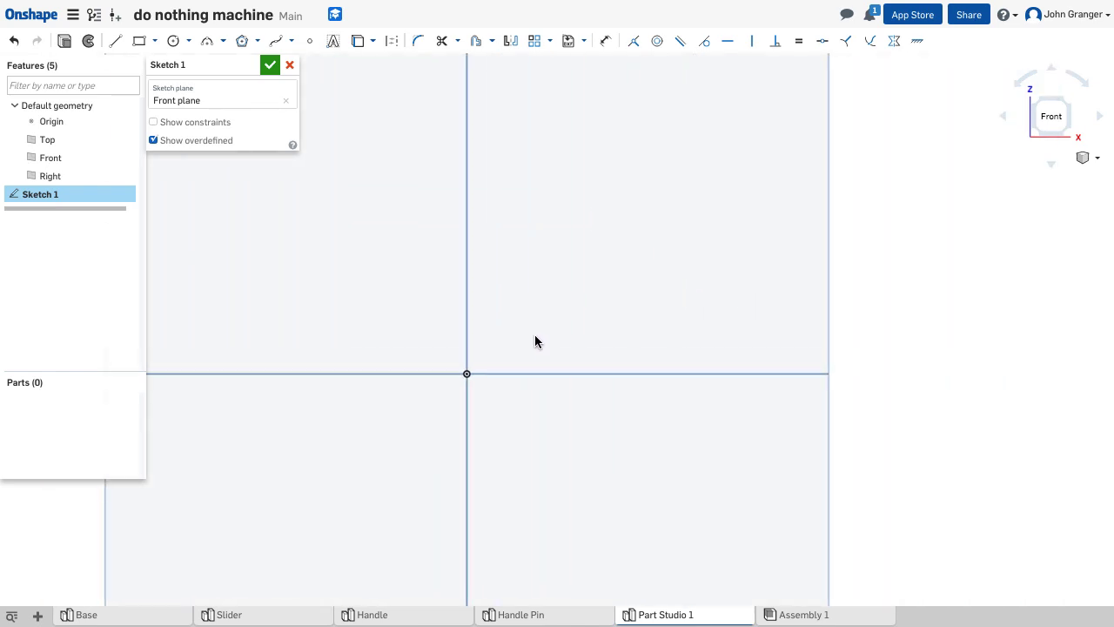
Step: Draw a 35-long vertical construction line upward from the origin as the revolve axis
click(116, 42)
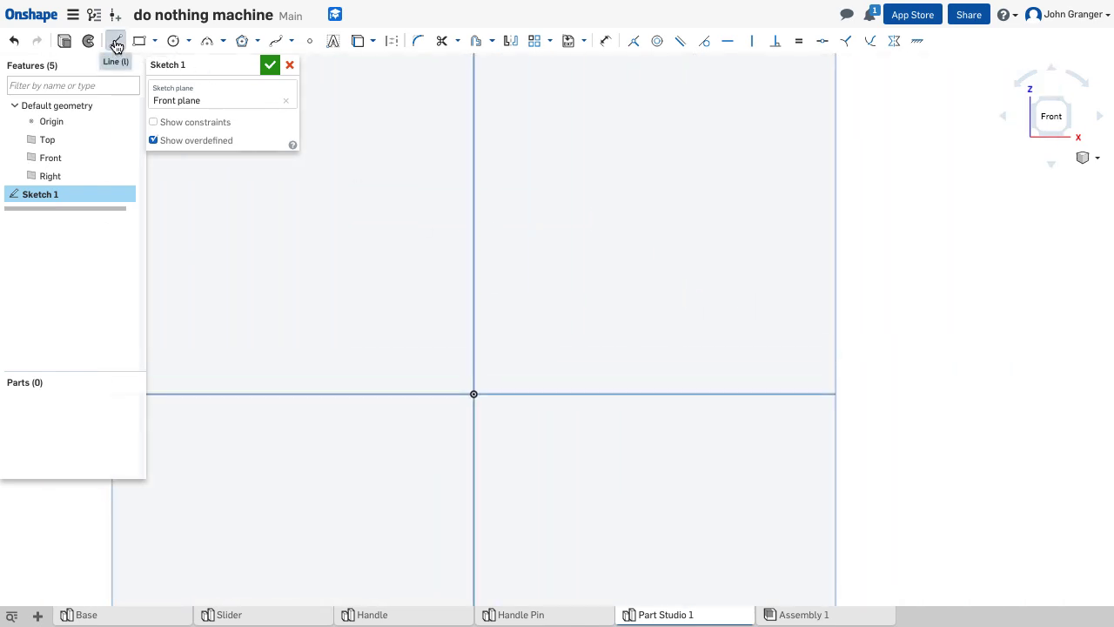
click(393, 41)
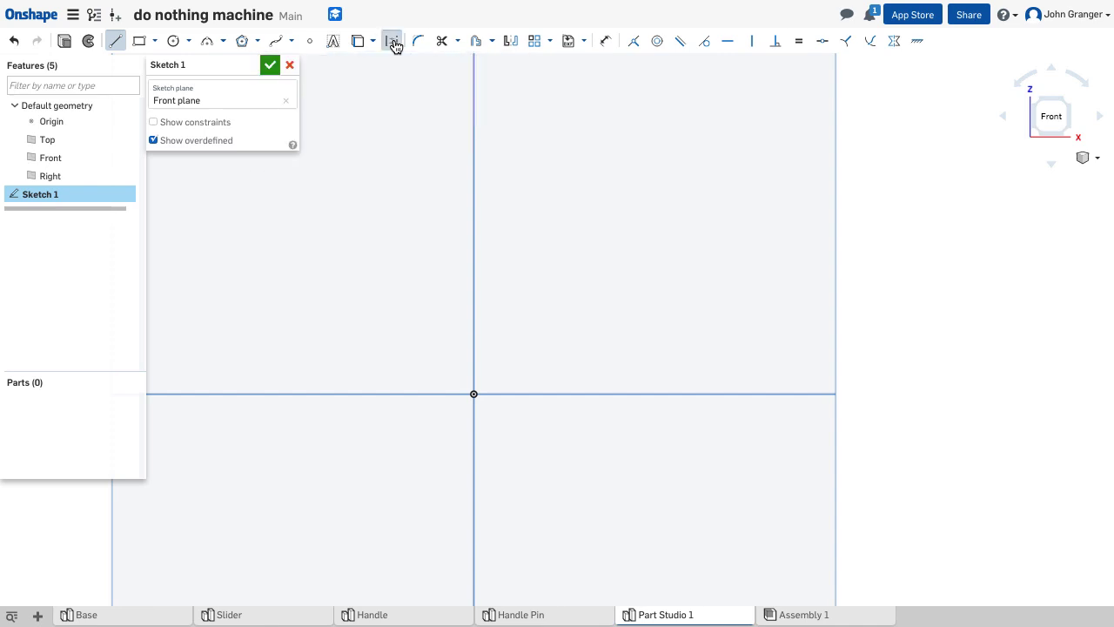
click(473, 393)
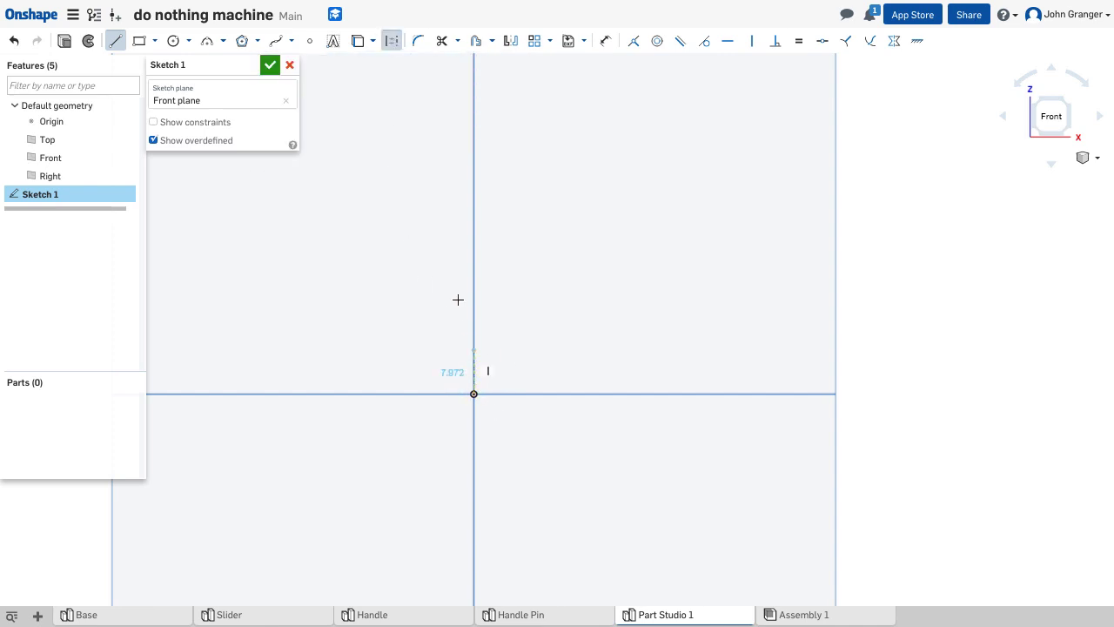
click(474, 157)
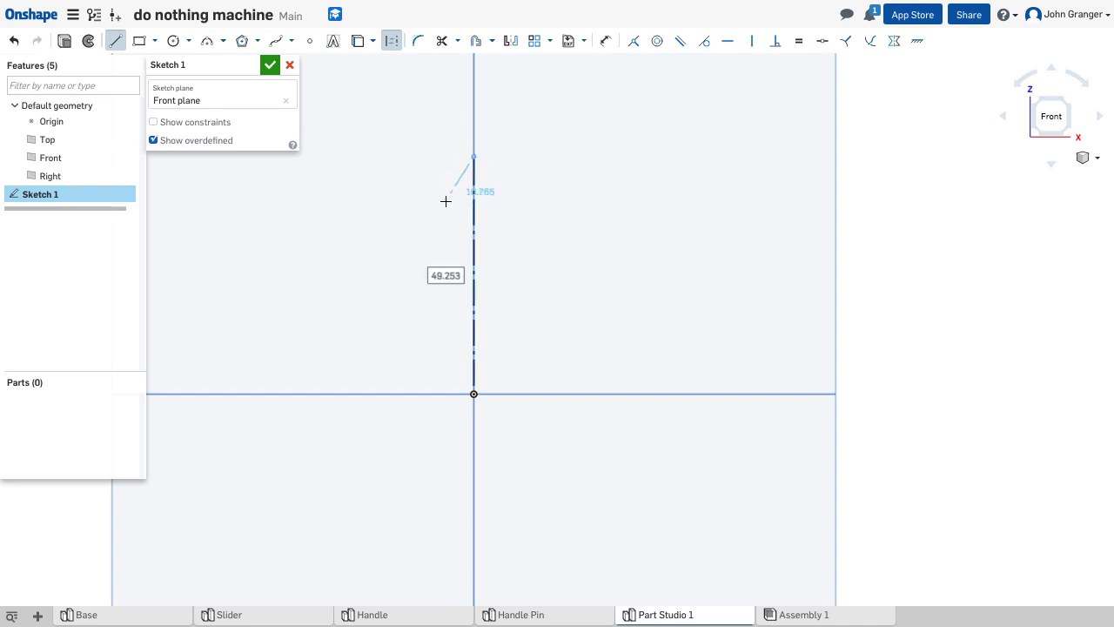
text(35)
key(Return)
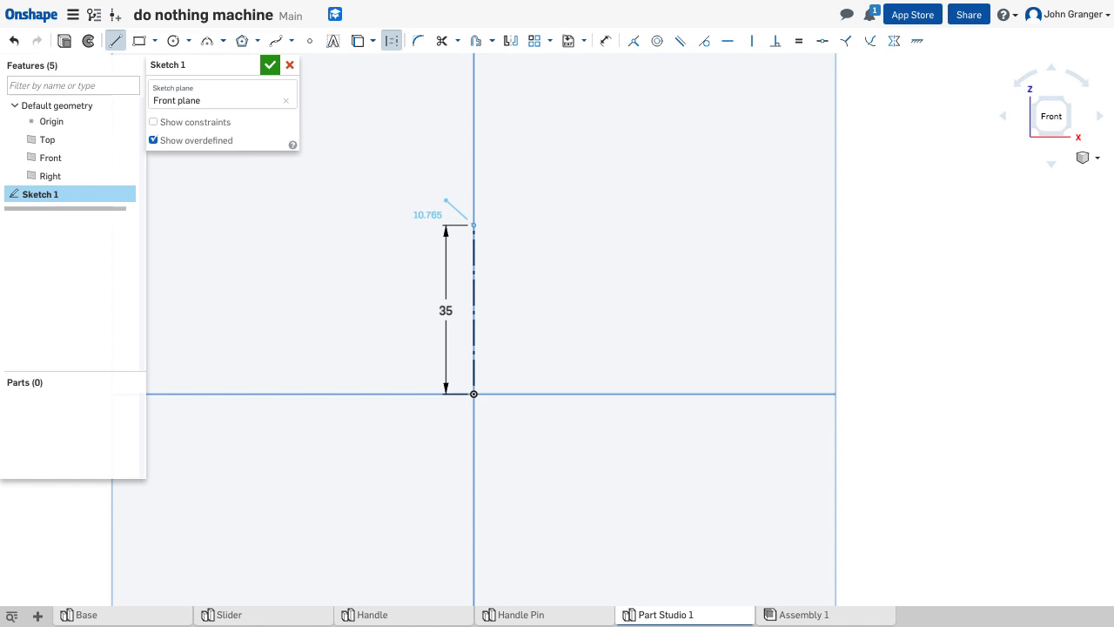
right_click(371, 224)
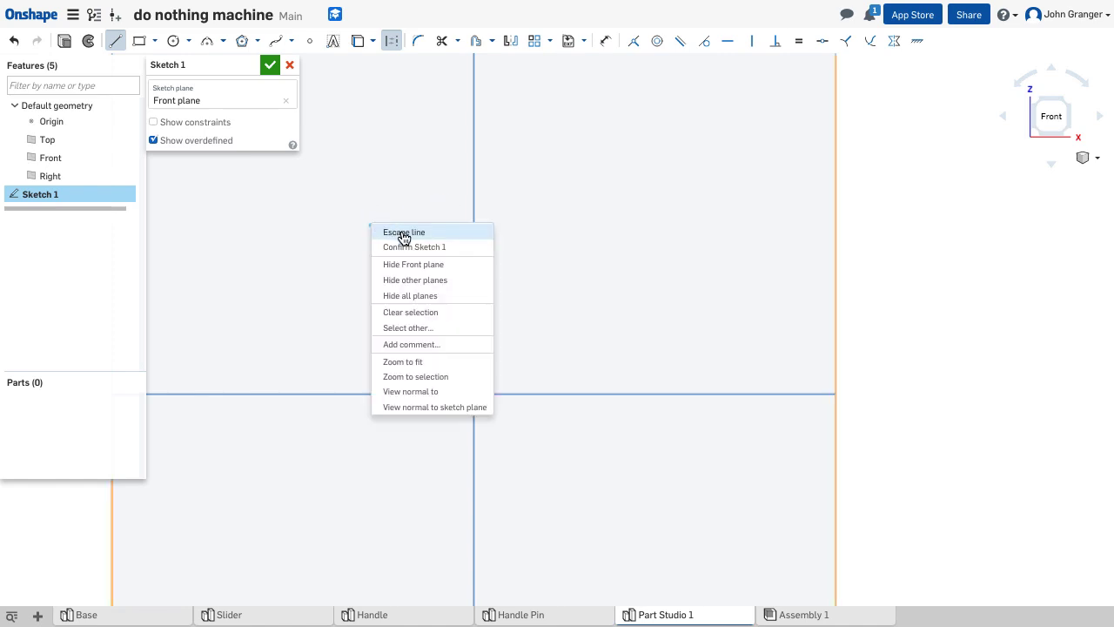
click(400, 231)
scroll(527, 356, up, 2)
scroll(538, 371, up, 2)
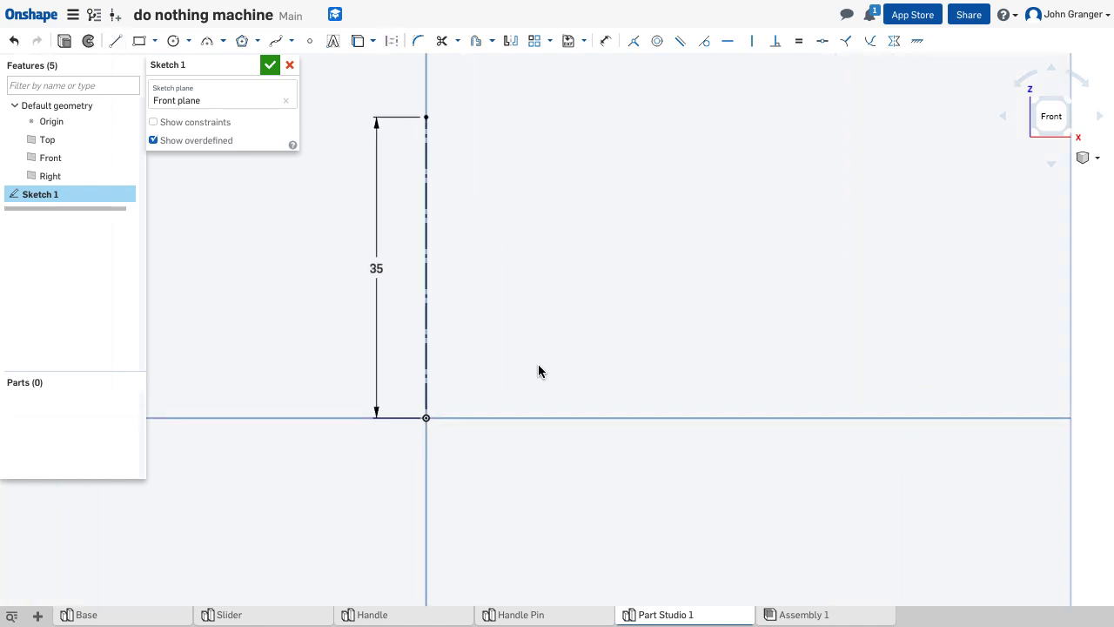
Step: Draw a closed six-line L-profile of shaft and head from the origin back to it
click(117, 41)
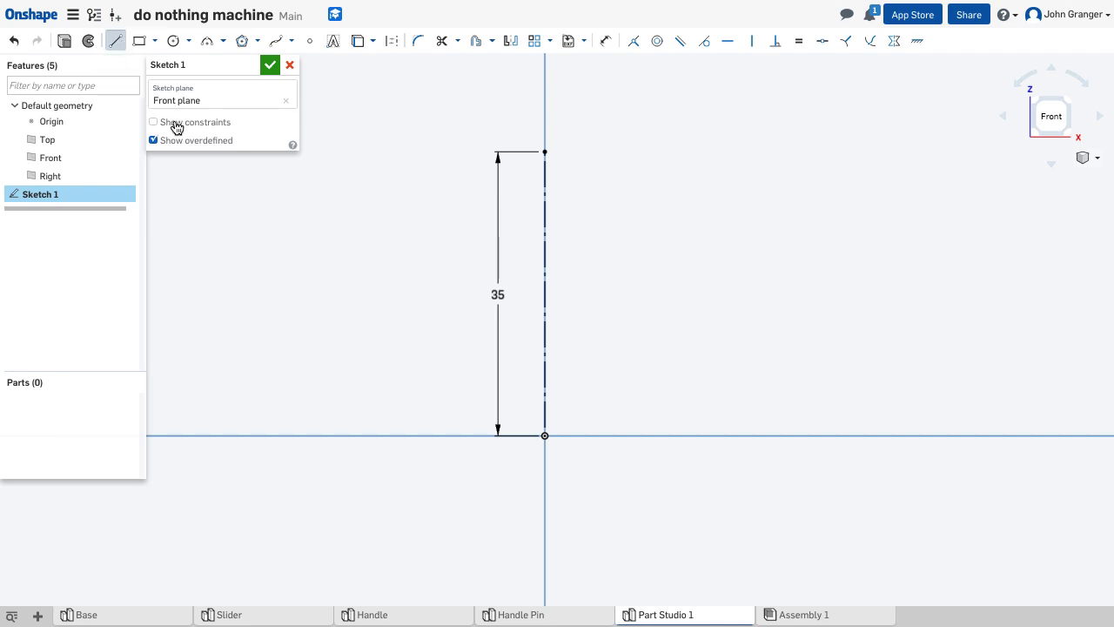
click(545, 435)
click(595, 434)
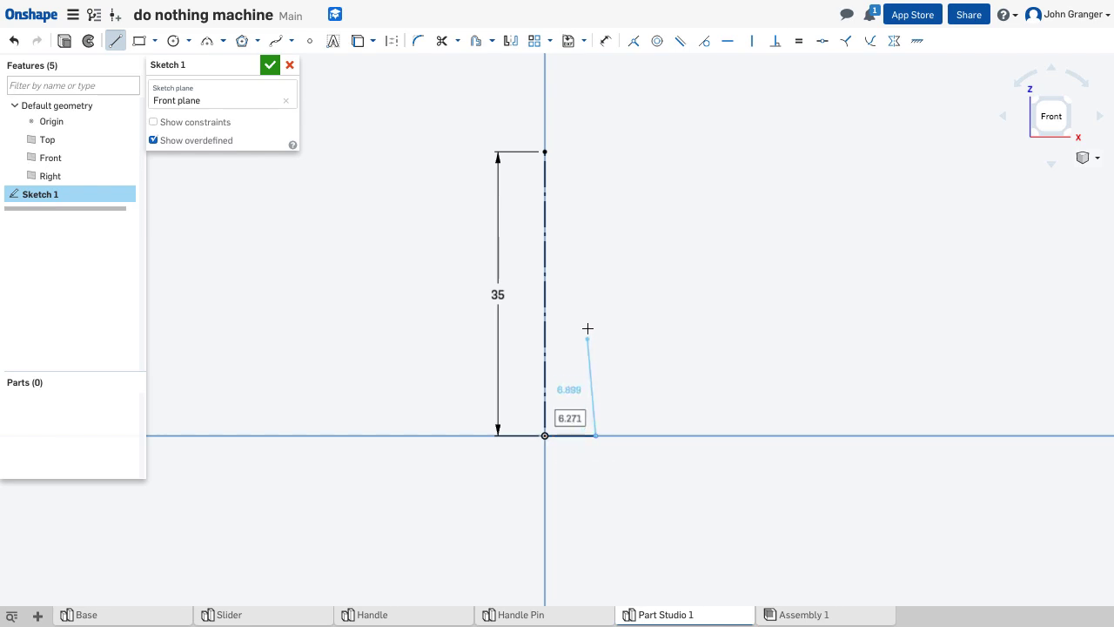
click(595, 229)
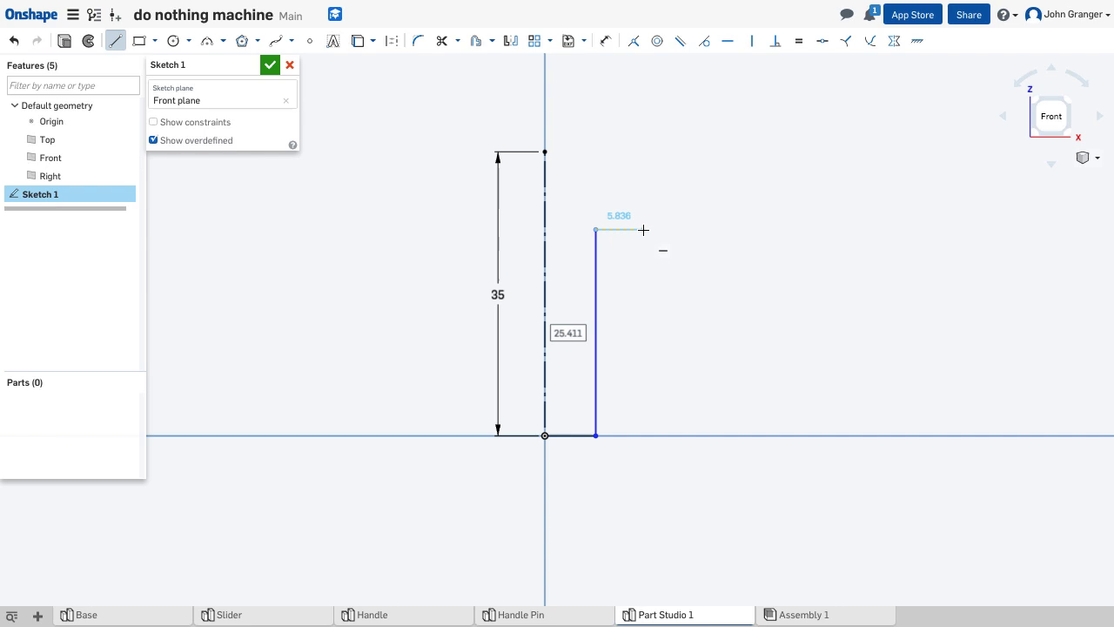
click(643, 229)
click(643, 195)
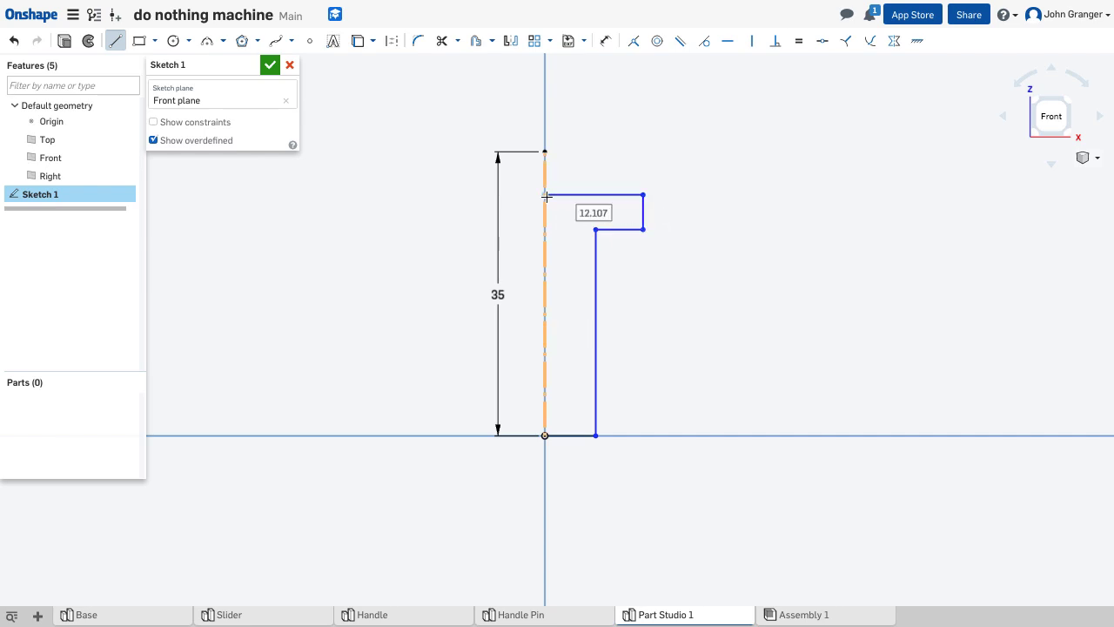
click(546, 196)
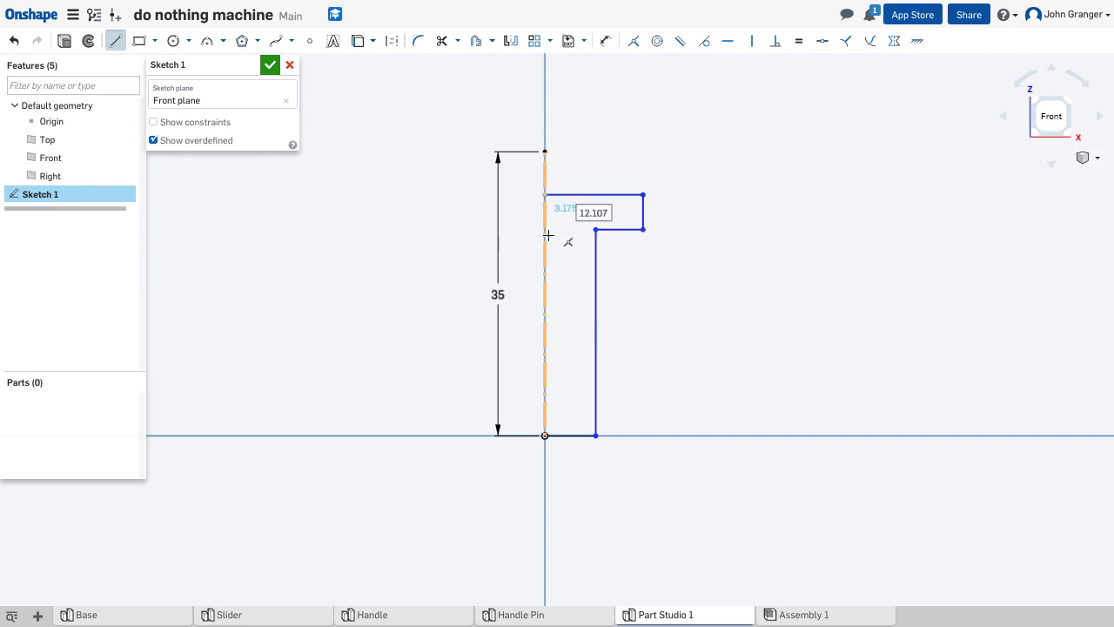
click(542, 436)
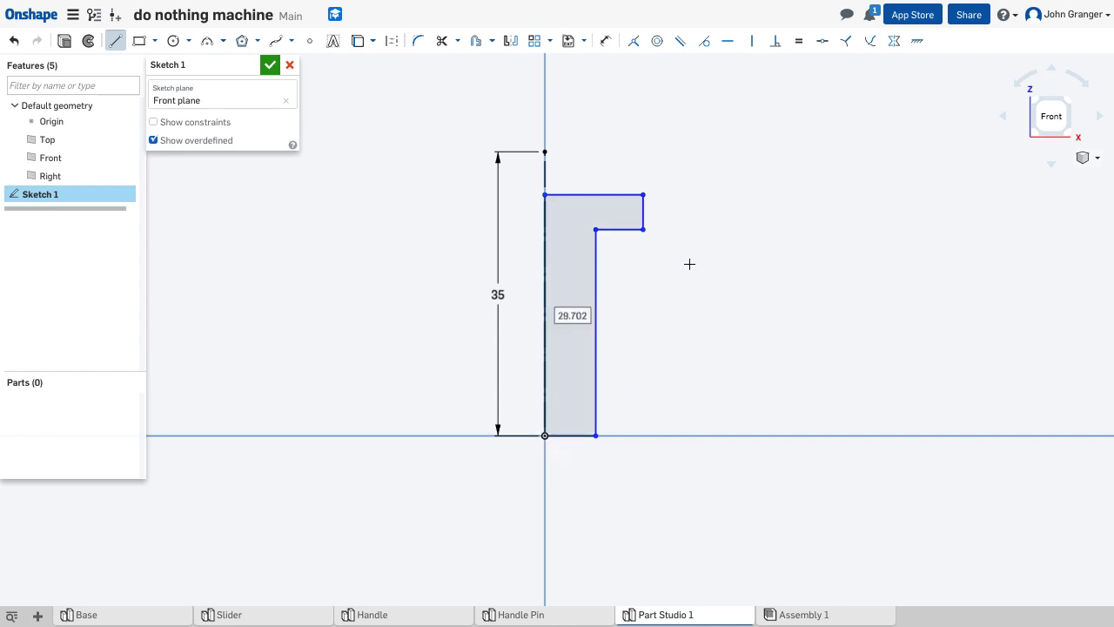
Step: Dimension the shaft edge to 25 and the base-to-head-top height to 29
click(605, 41)
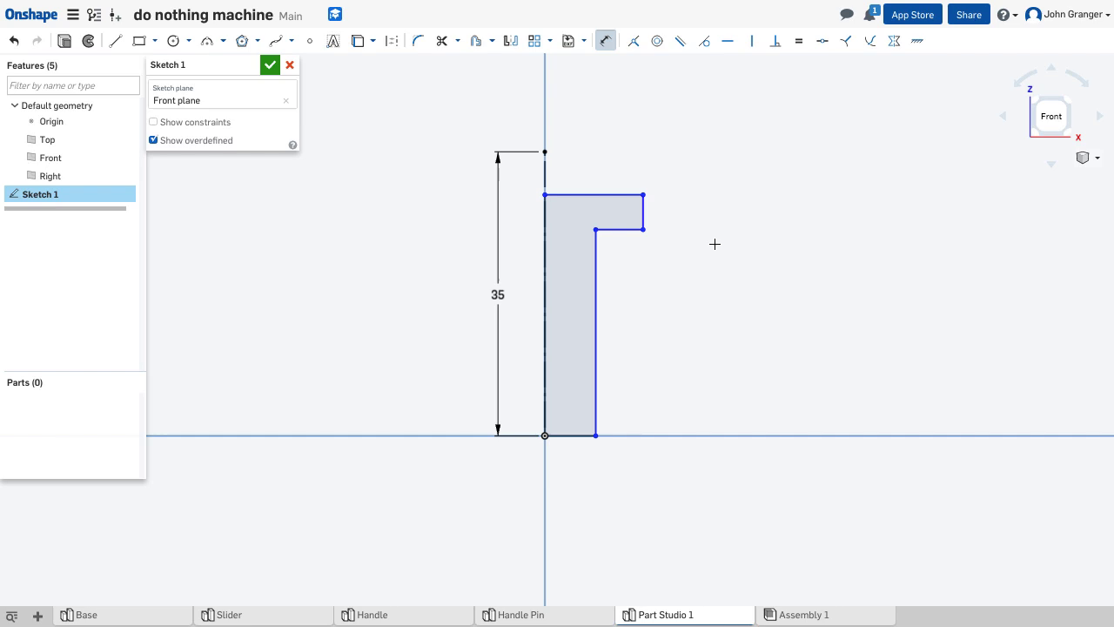
click(599, 319)
click(696, 315)
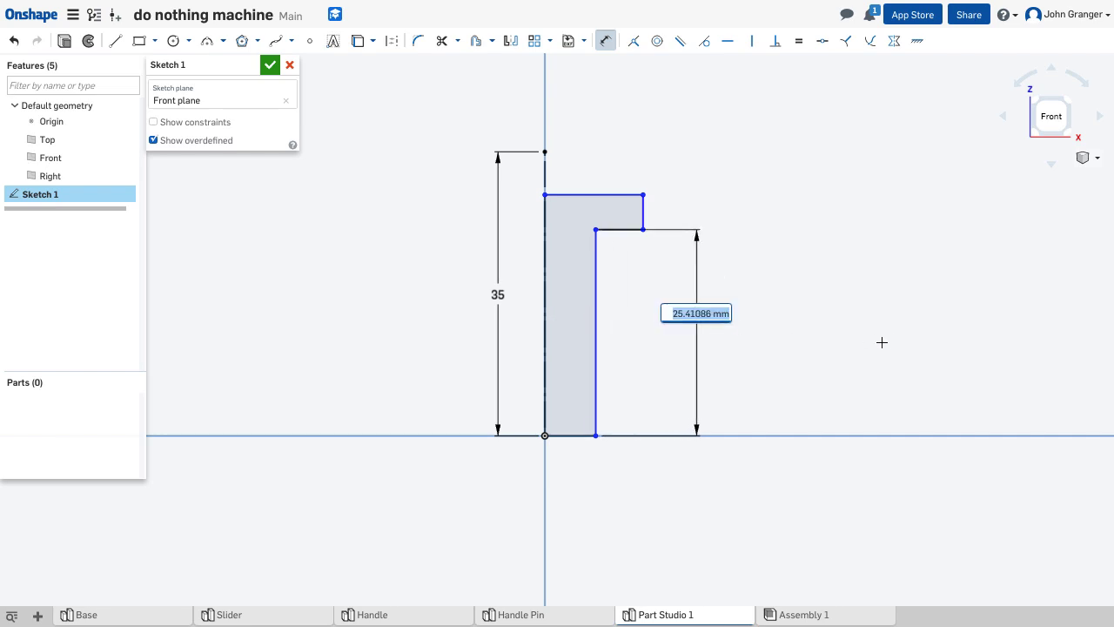
text(25)
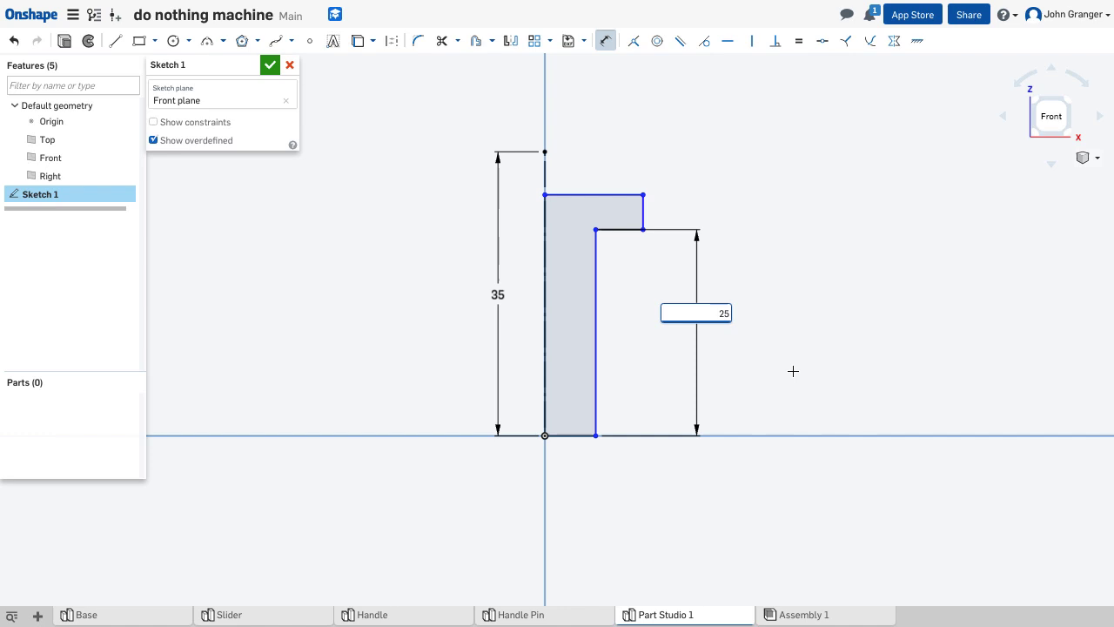
key(Return)
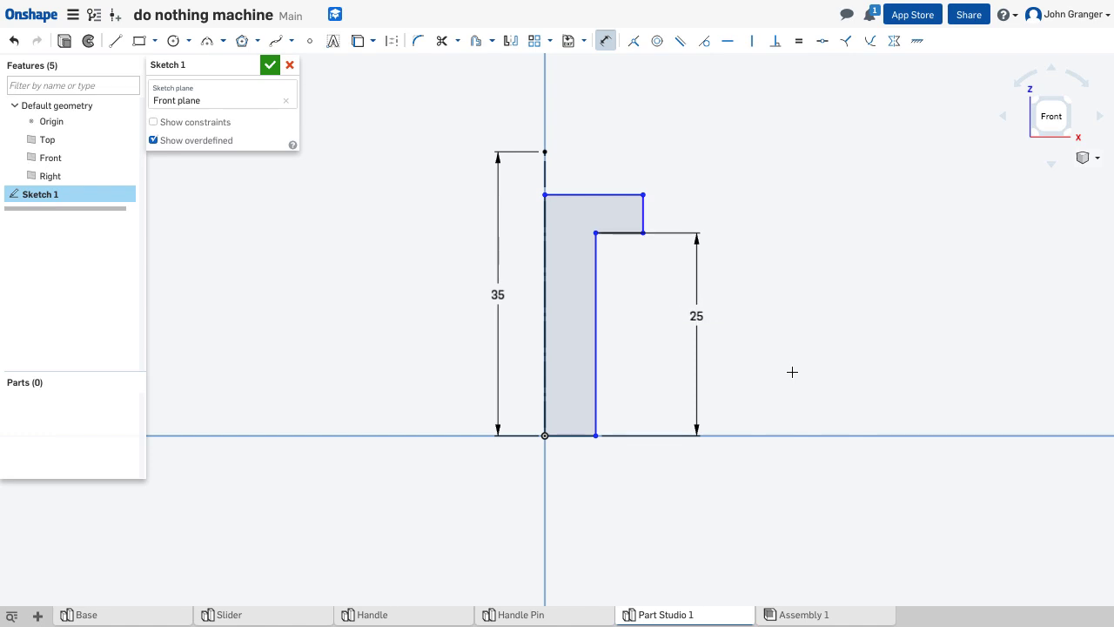
click(563, 436)
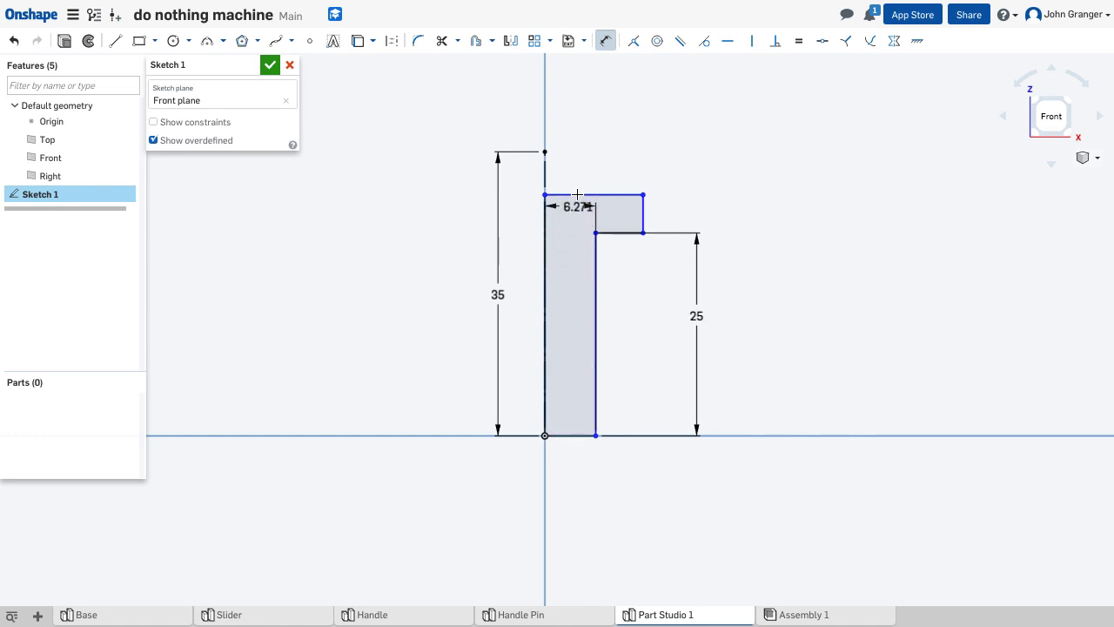
click(575, 194)
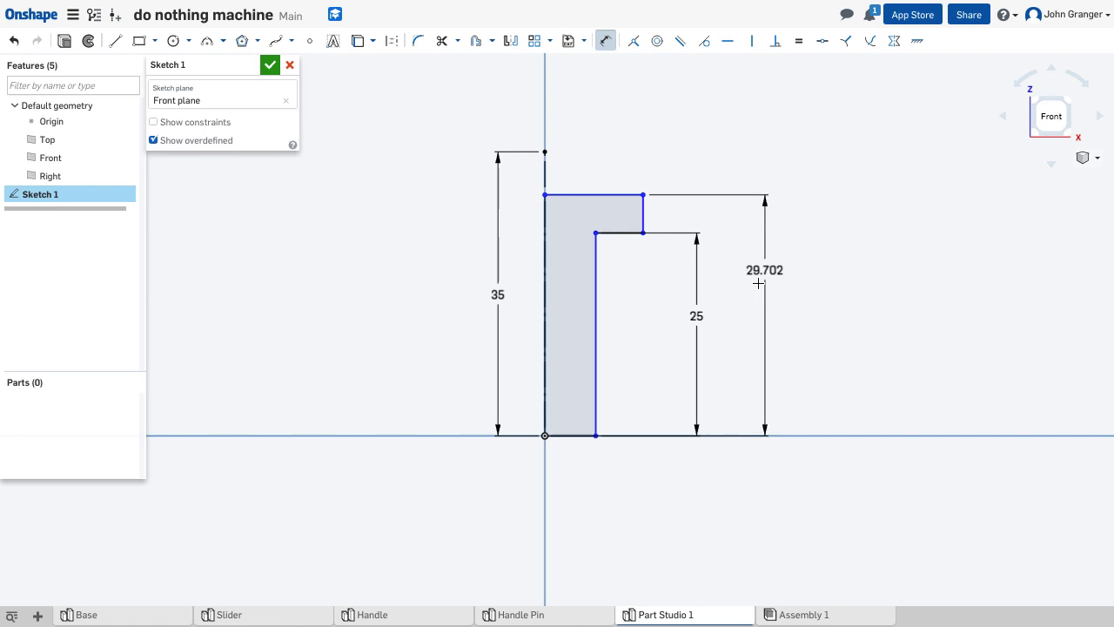
click(743, 311)
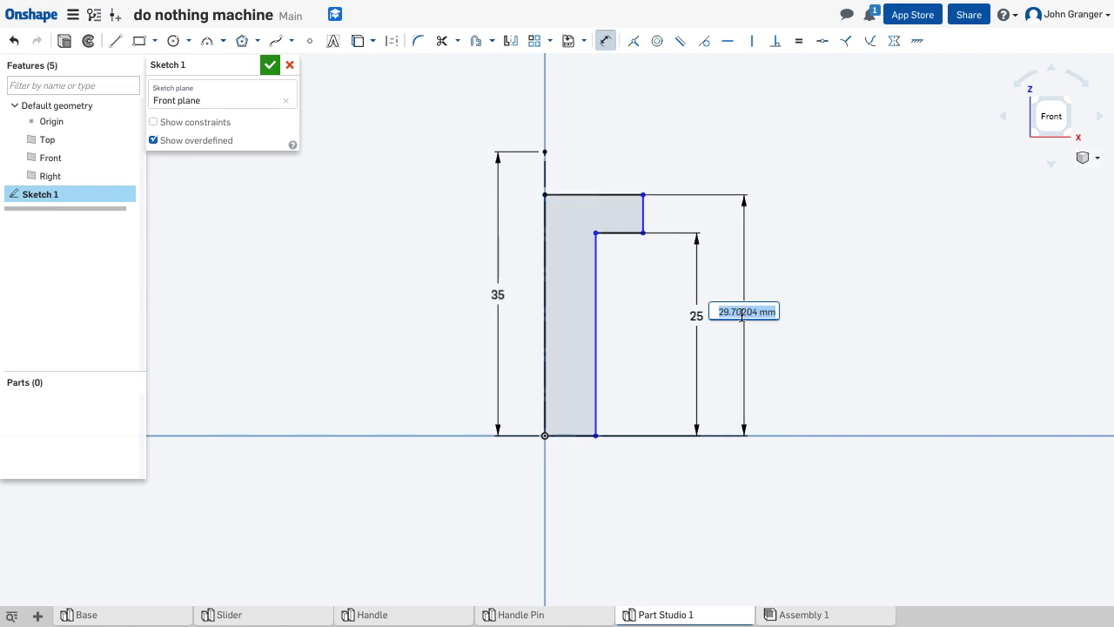
text(29)
key(Return)
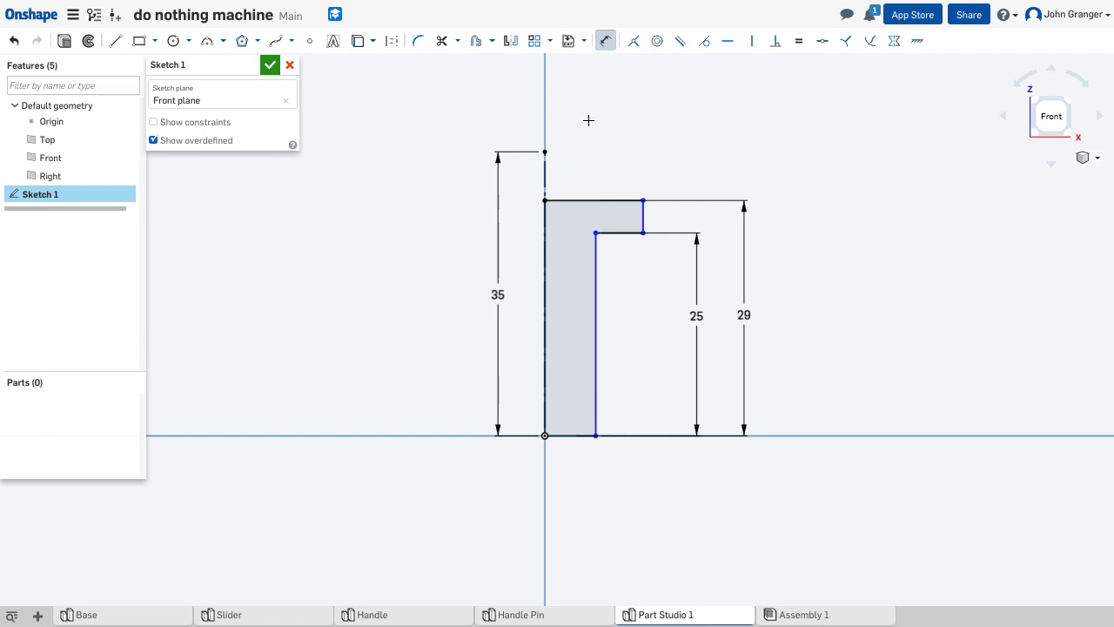
Step: Add diameter dimensions about the centerline: Ø8 for the shaft and Ø14 for the head
click(596, 372)
click(544, 173)
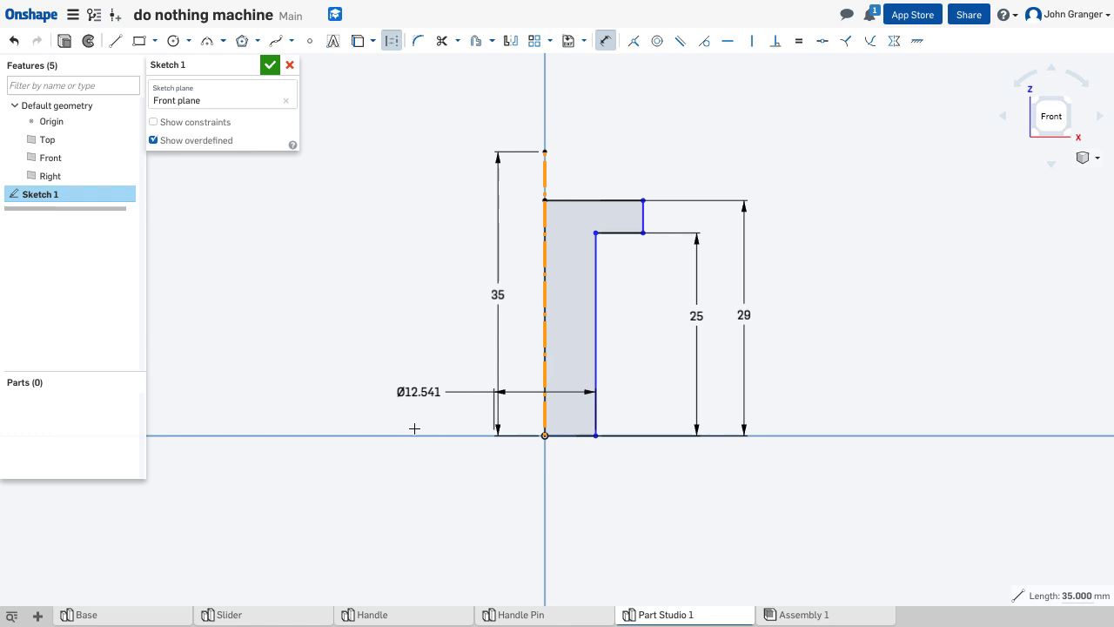
click(411, 475)
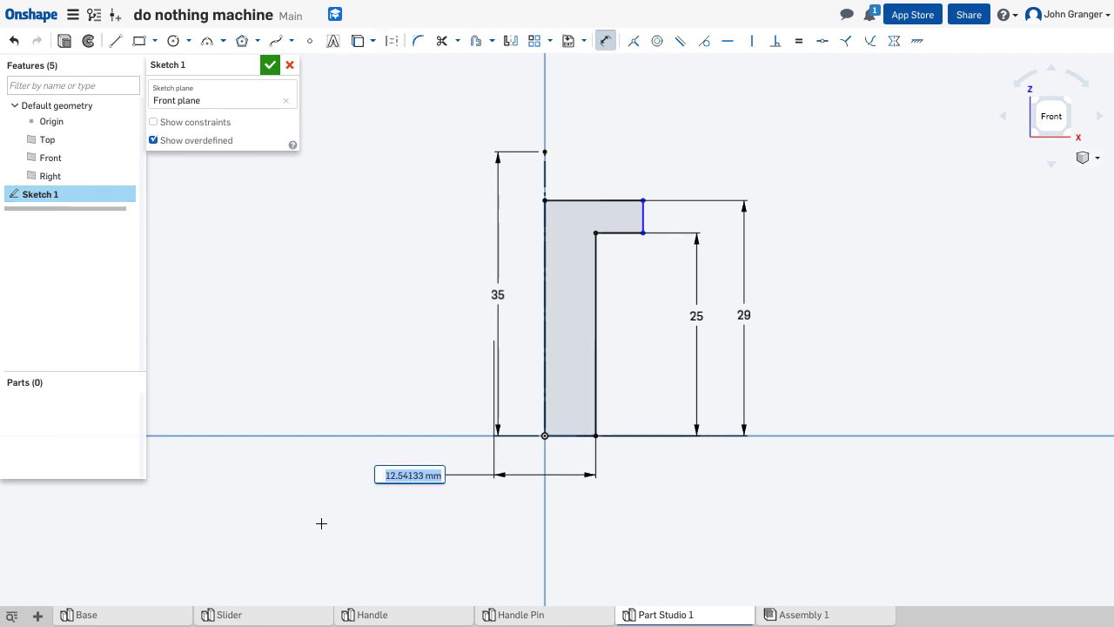
text(6)
key(Return)
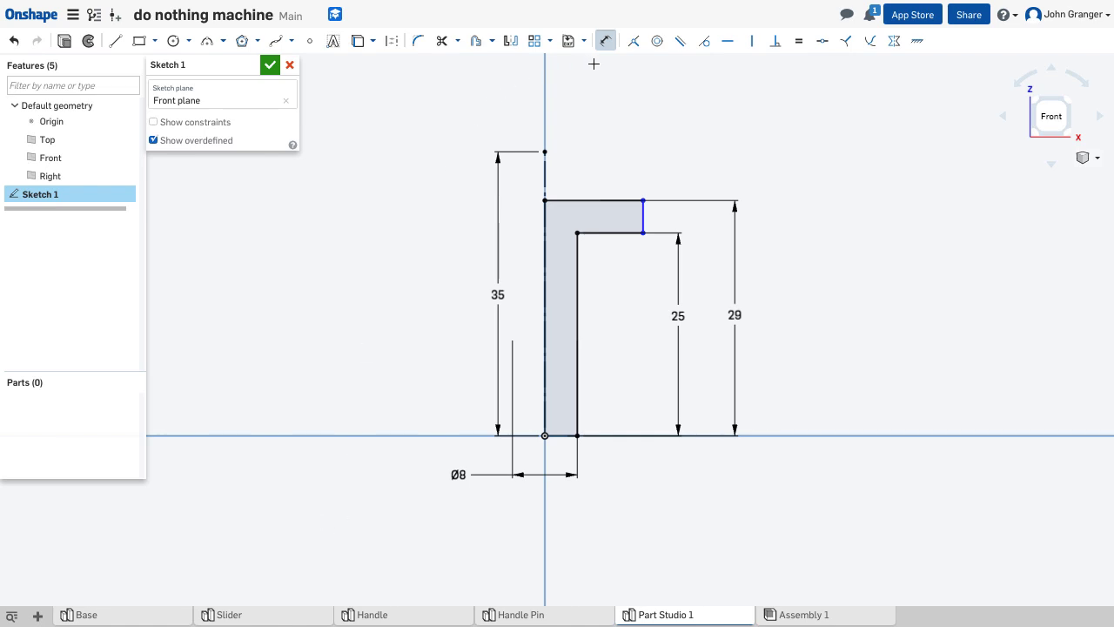
click(643, 216)
click(545, 173)
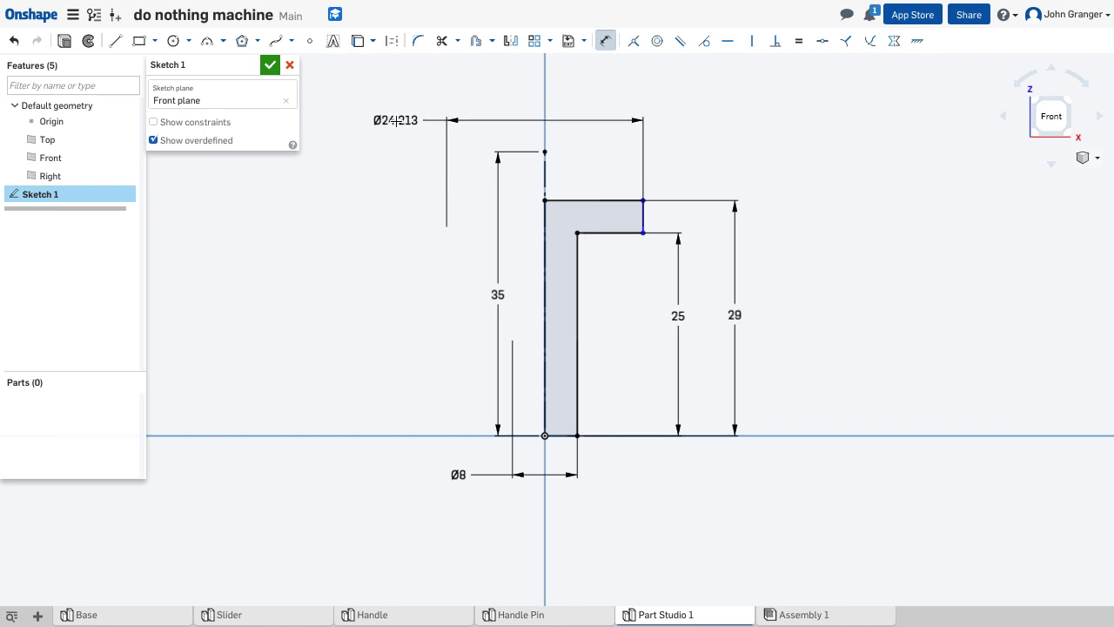
click(405, 121)
text(1)
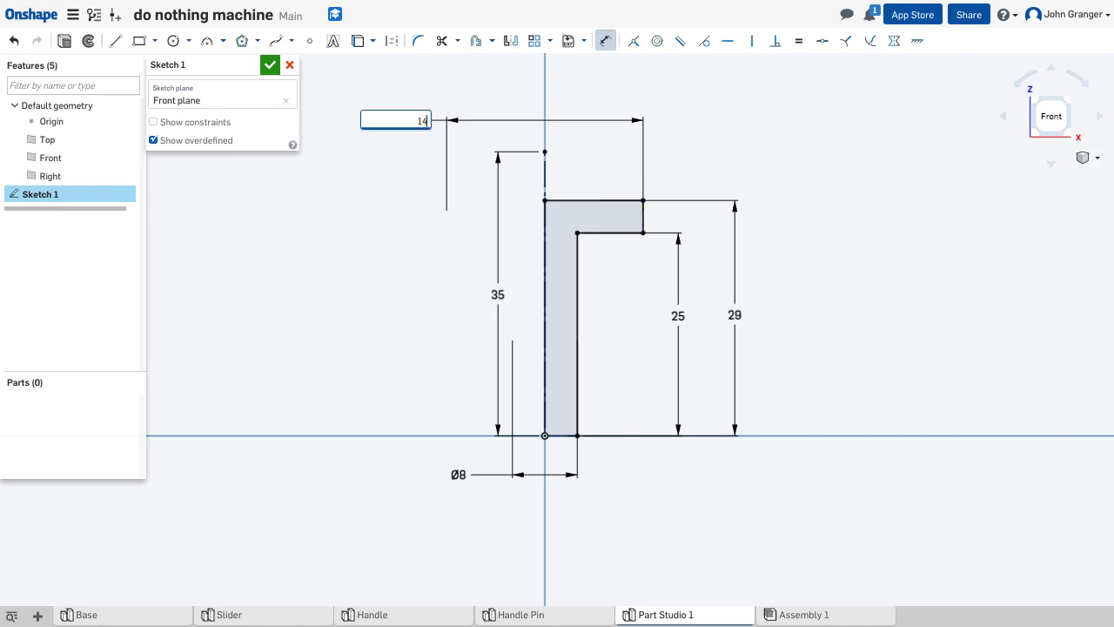
text(4)
key(Return)
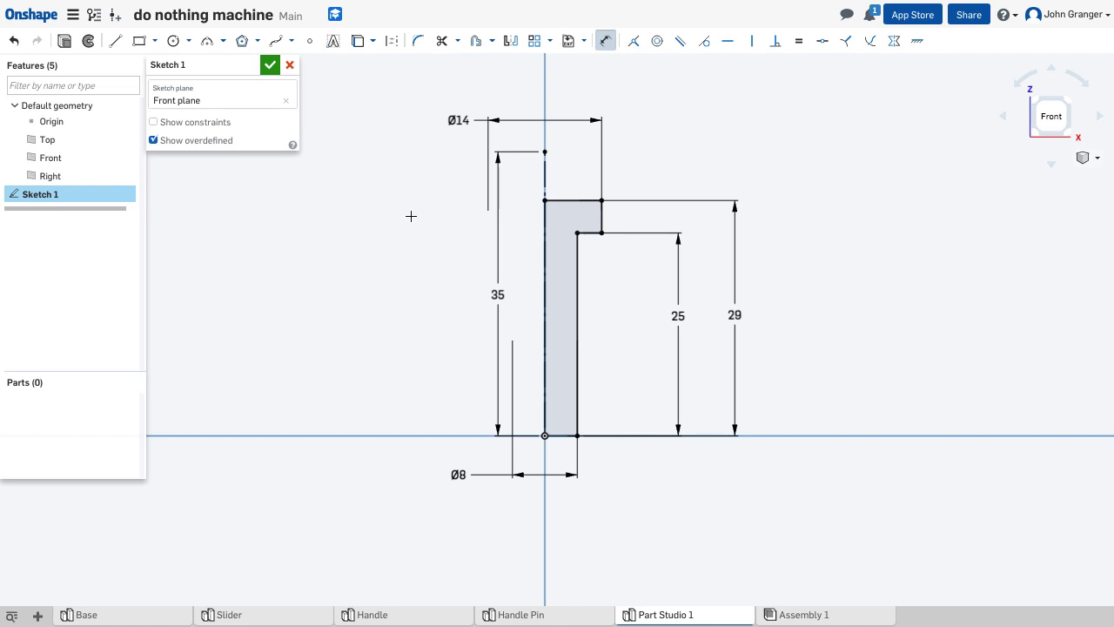
Step: Accept the profile sketch, hide the default planes and switch to an isometric view
click(271, 66)
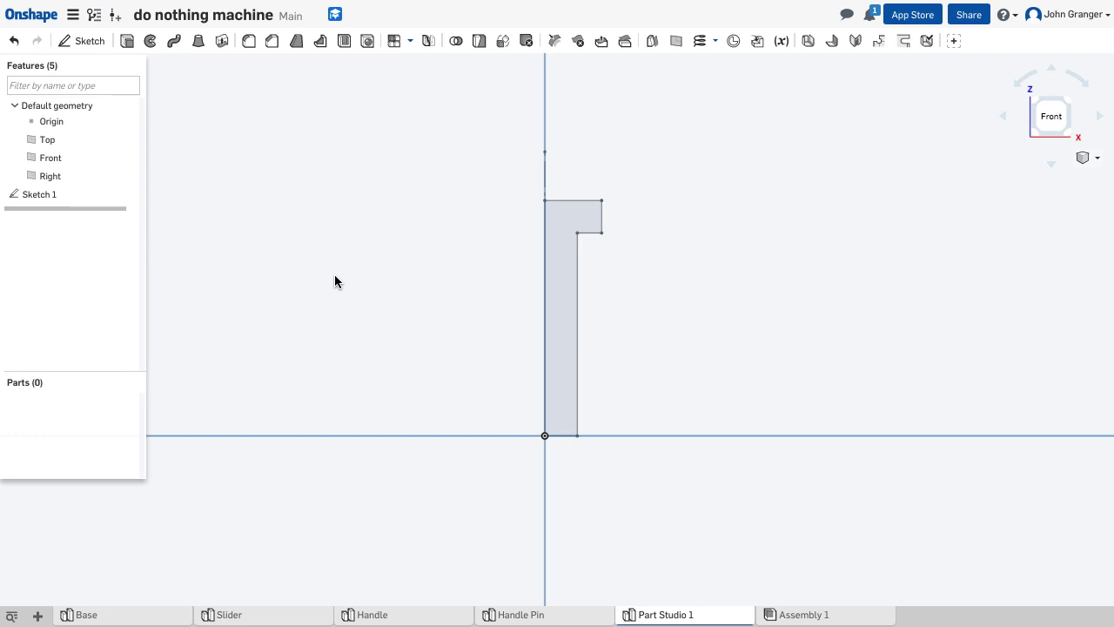
key(p)
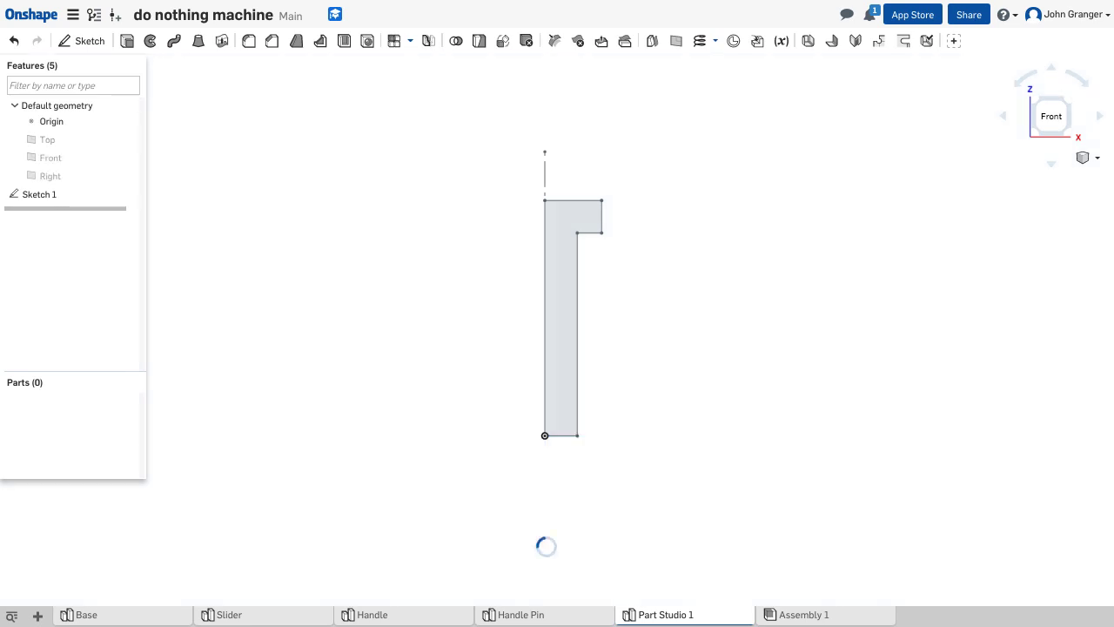
right_click(255, 160)
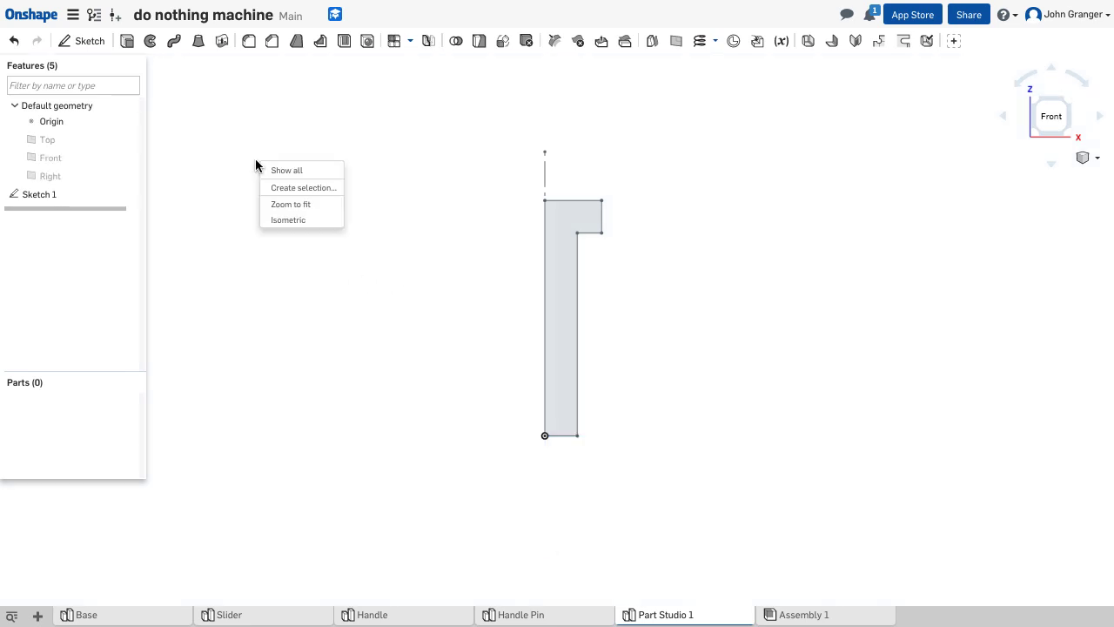
click(290, 219)
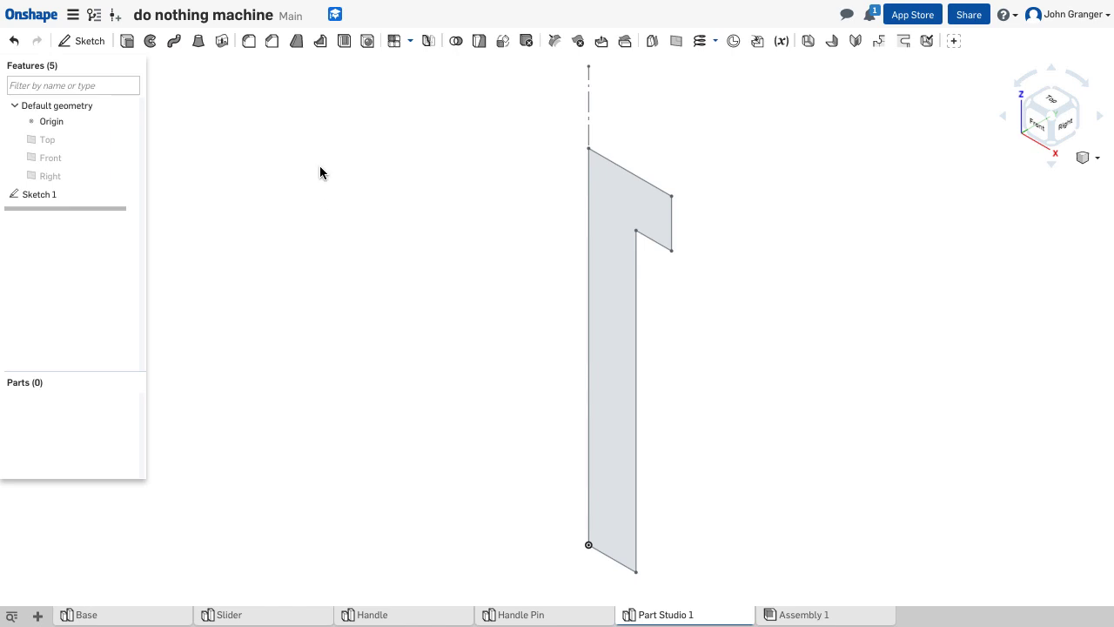
Step: Revolve the profile a full turn around the vertical centerline to create Part 1
click(151, 42)
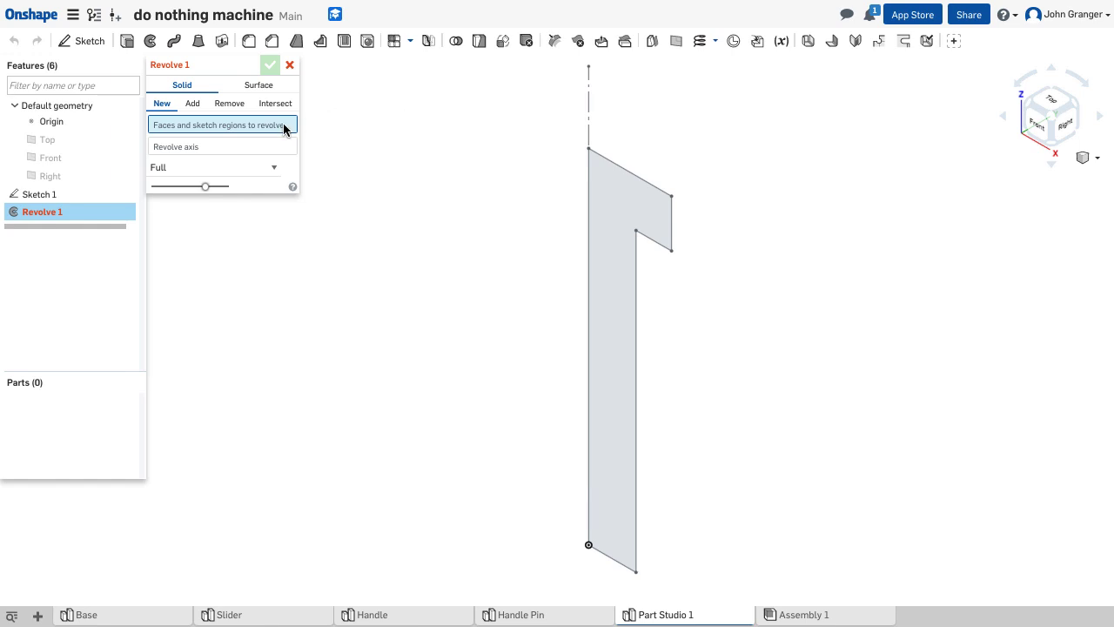
click(621, 205)
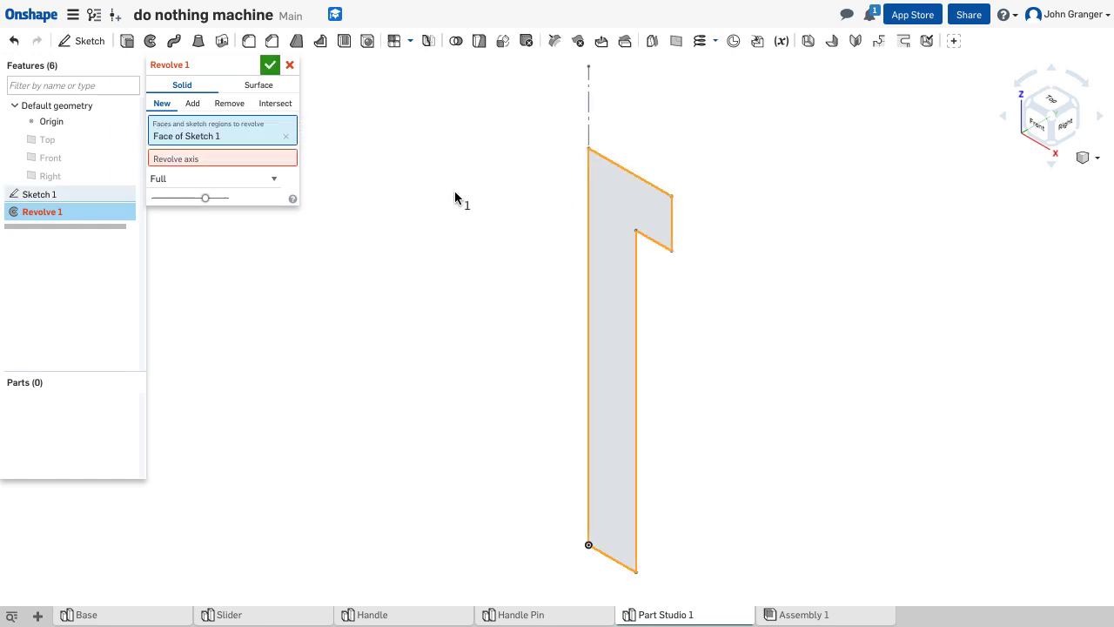
click(265, 159)
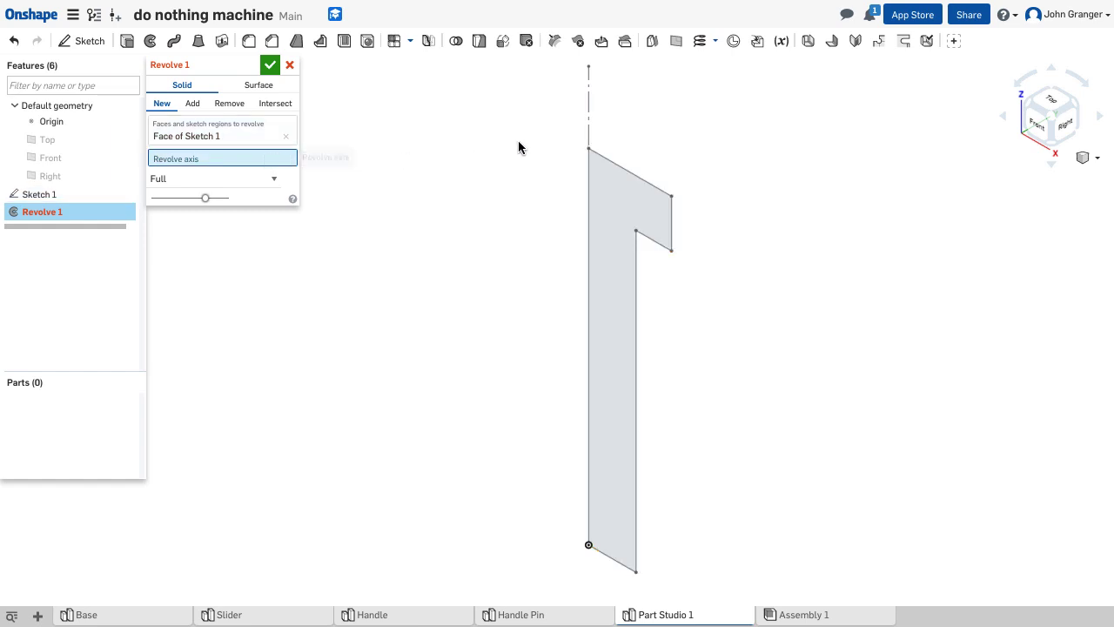
click(589, 108)
right_drag(360, 310, 267, 302)
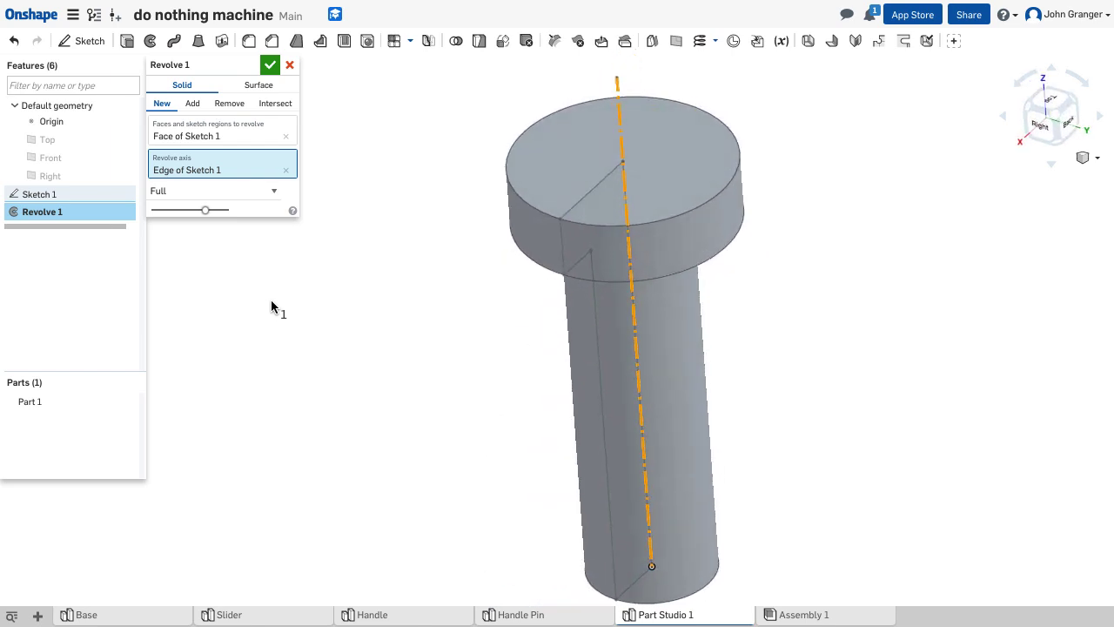
click(270, 65)
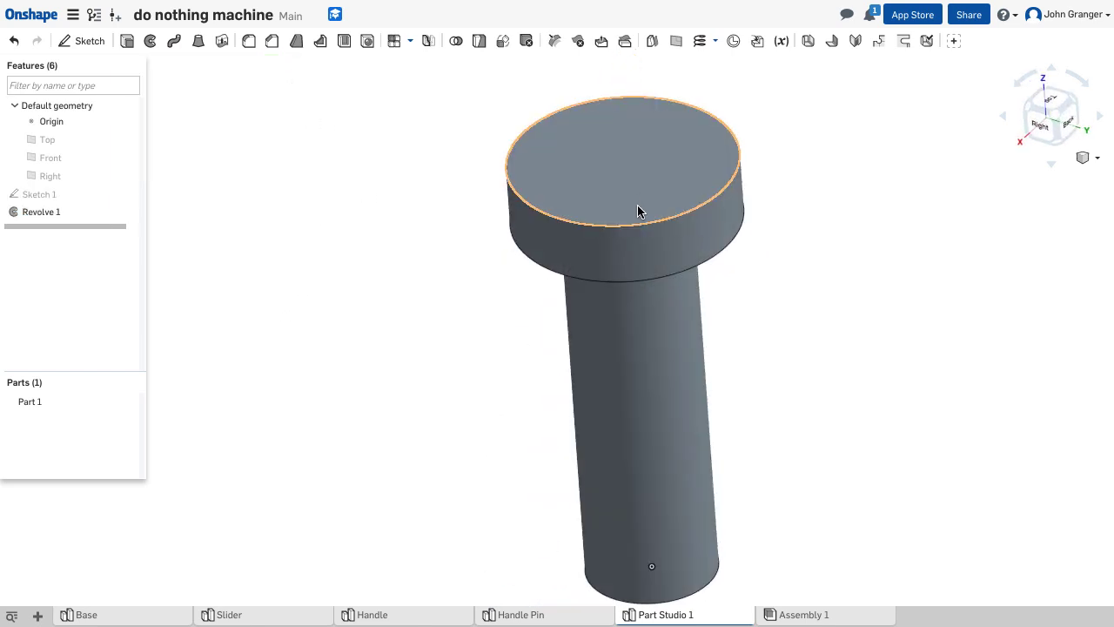
Step: Chamfer the pin head's top outer edge with a 2 mm distance
click(272, 42)
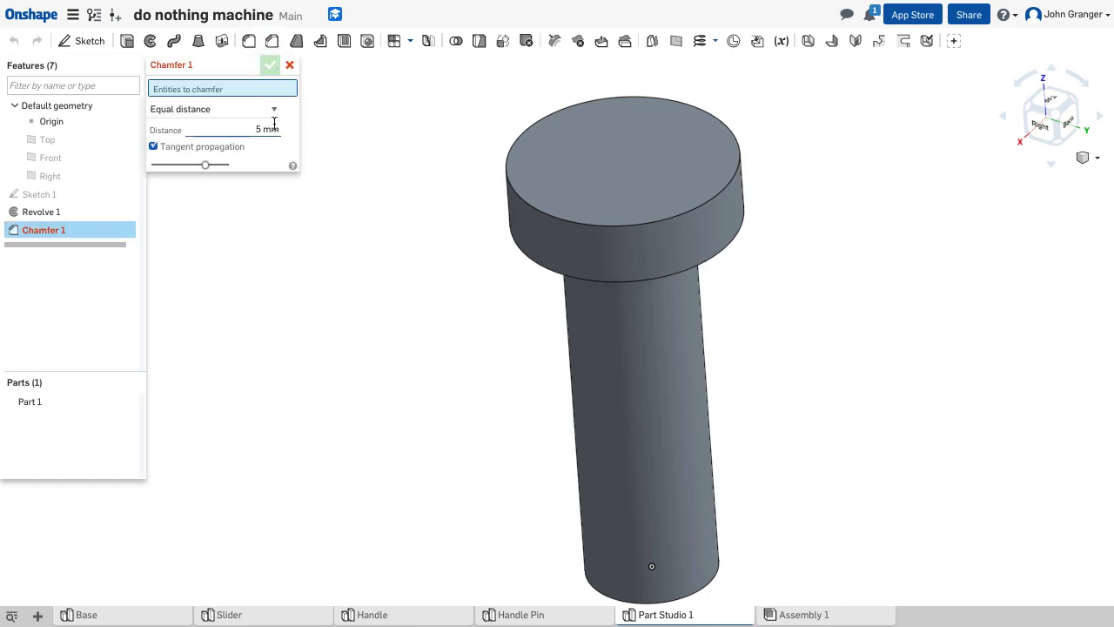
drag(242, 125, 323, 130)
text(2)
key(Return)
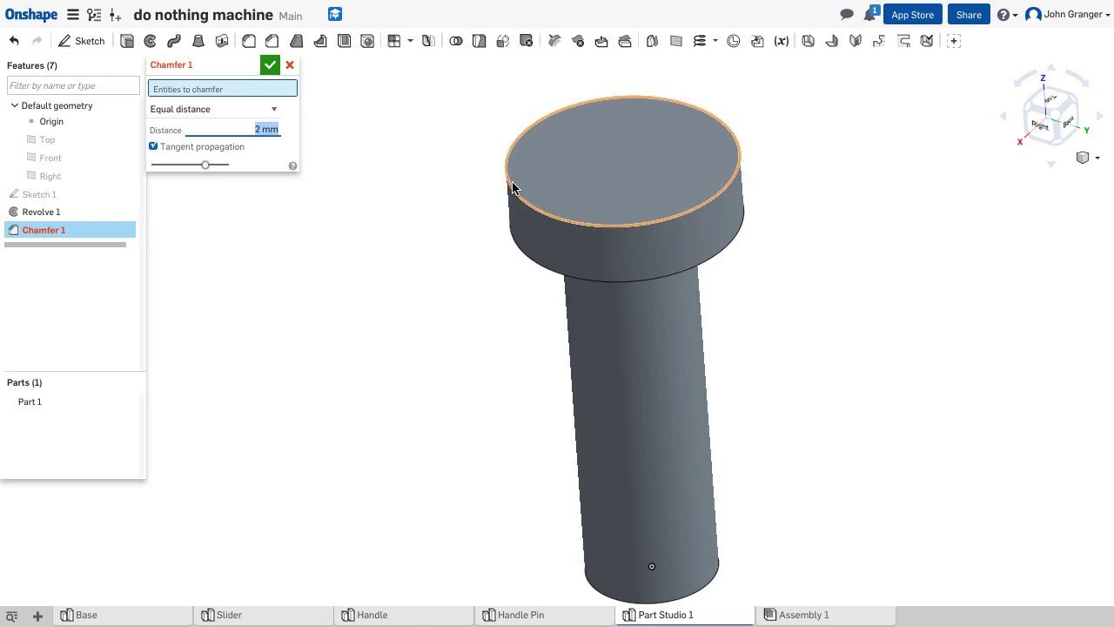
click(270, 66)
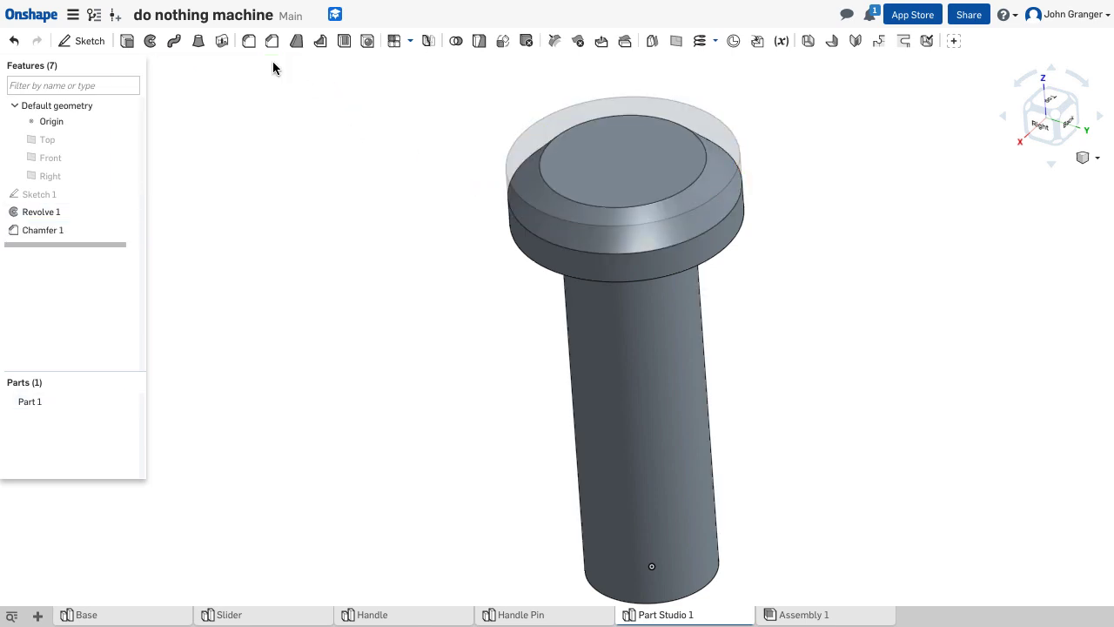
Step: Return the finished pin to an isometric view
right_drag(329, 207, 336, 206)
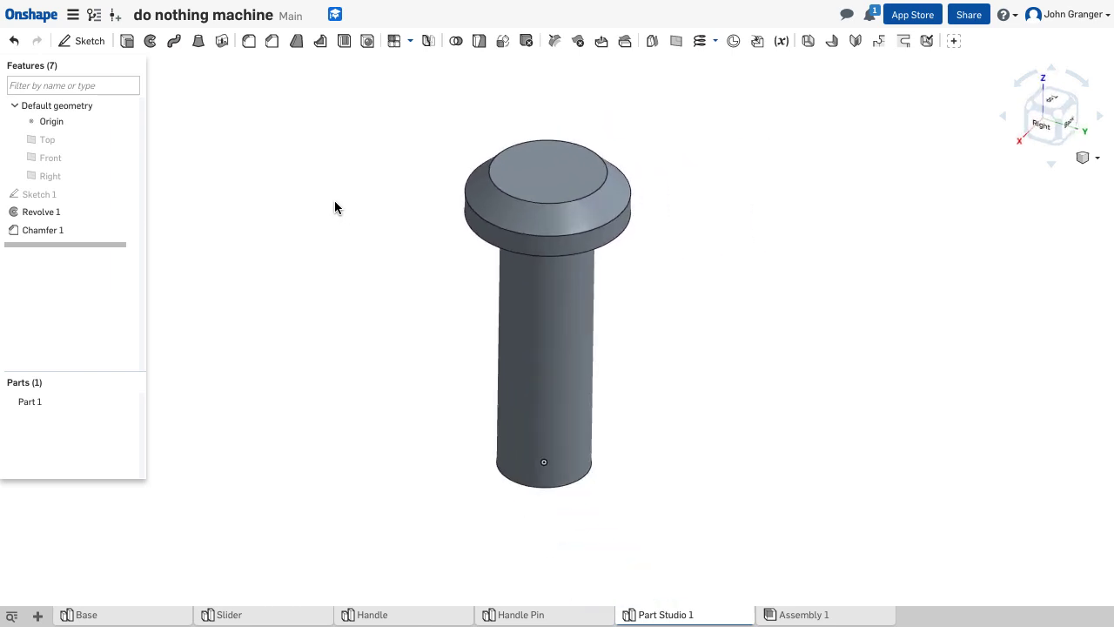
right_click(293, 208)
click(311, 266)
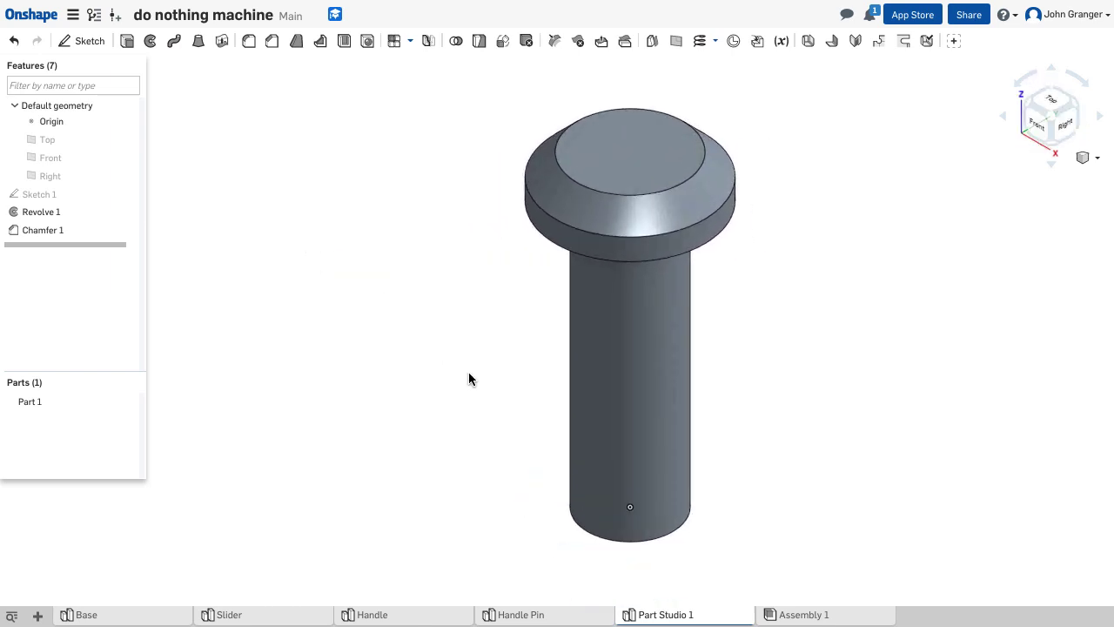
Step: Rename the Part Studio 1 tab to 'Slider Pin'
right_click(694, 617)
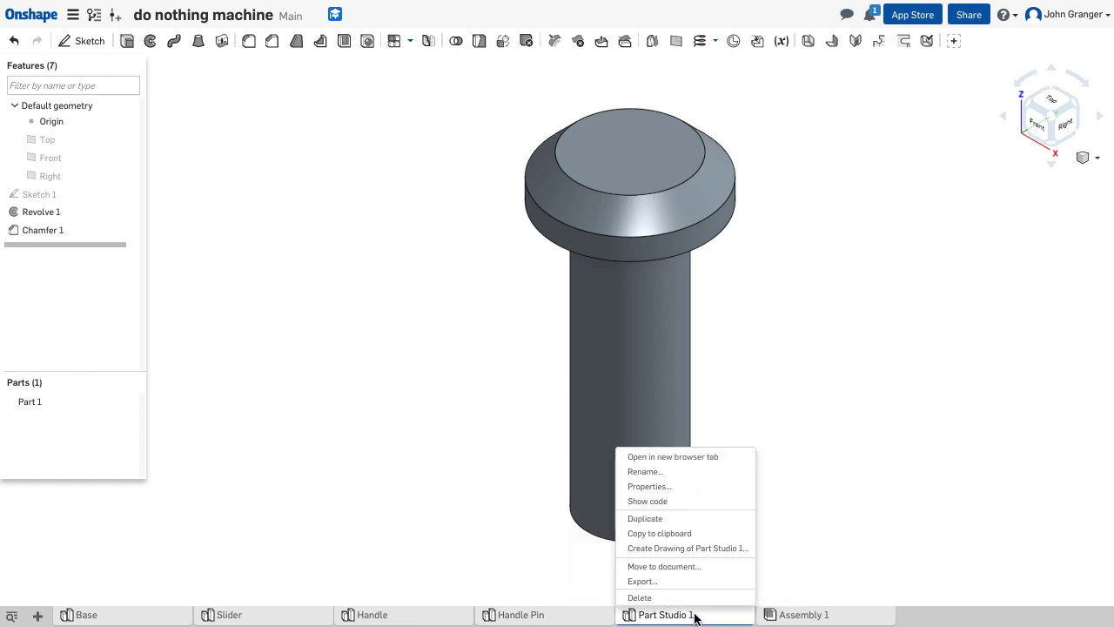
click(652, 471)
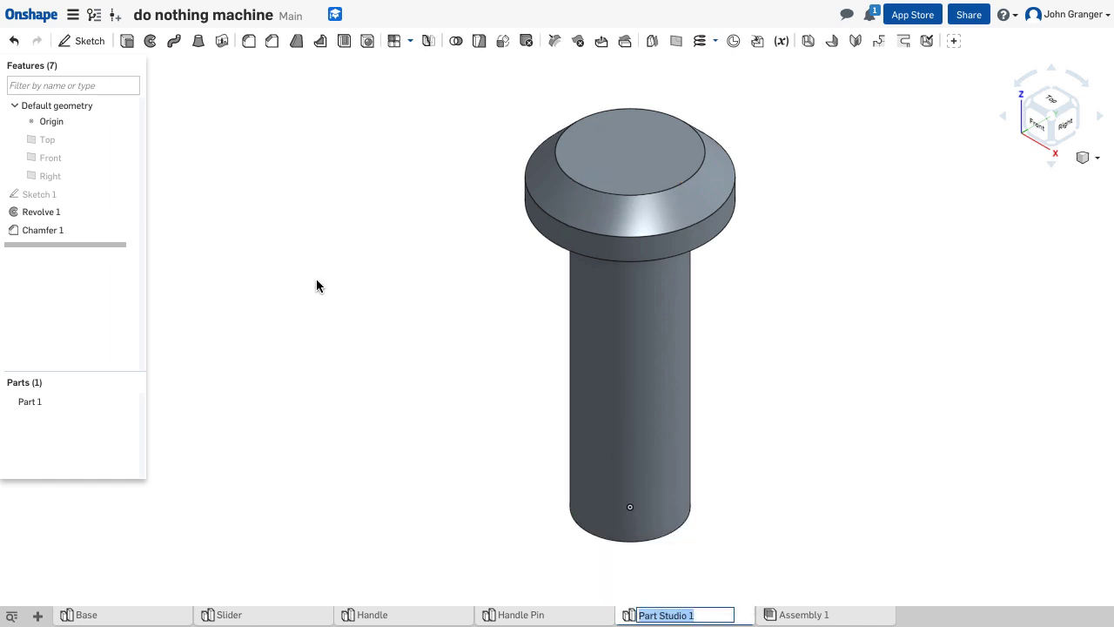
text(Slider P)
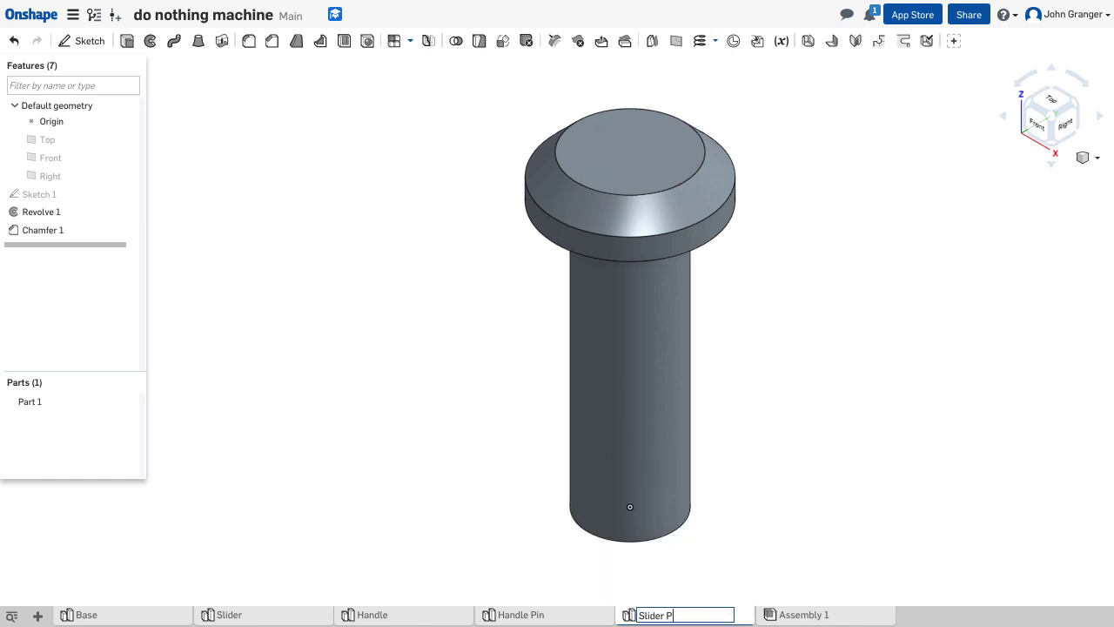
text(in)
key(Return)
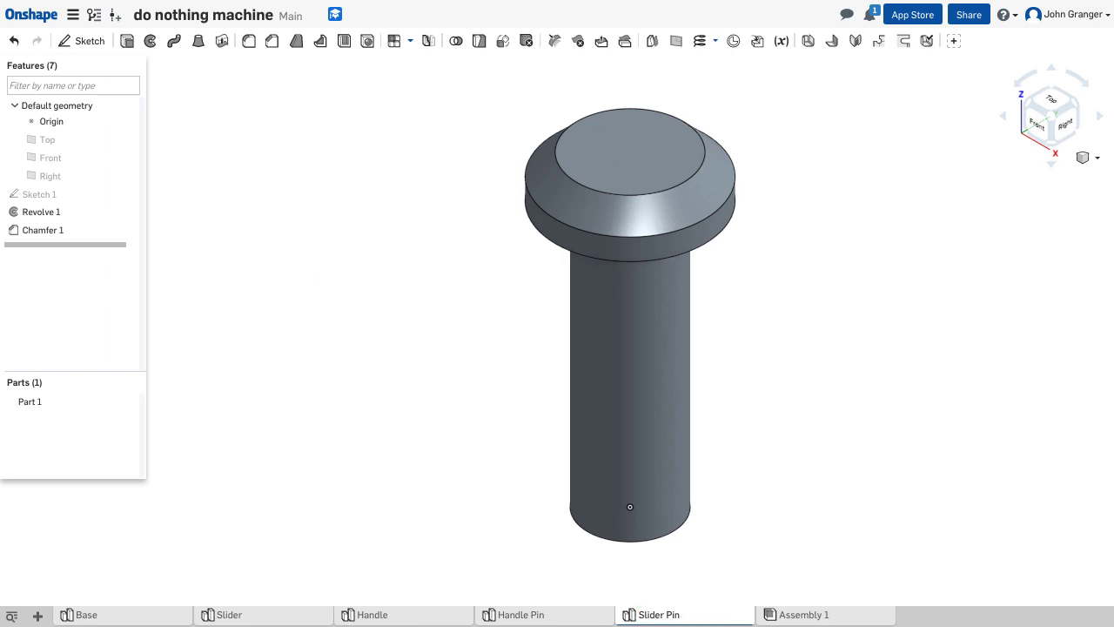